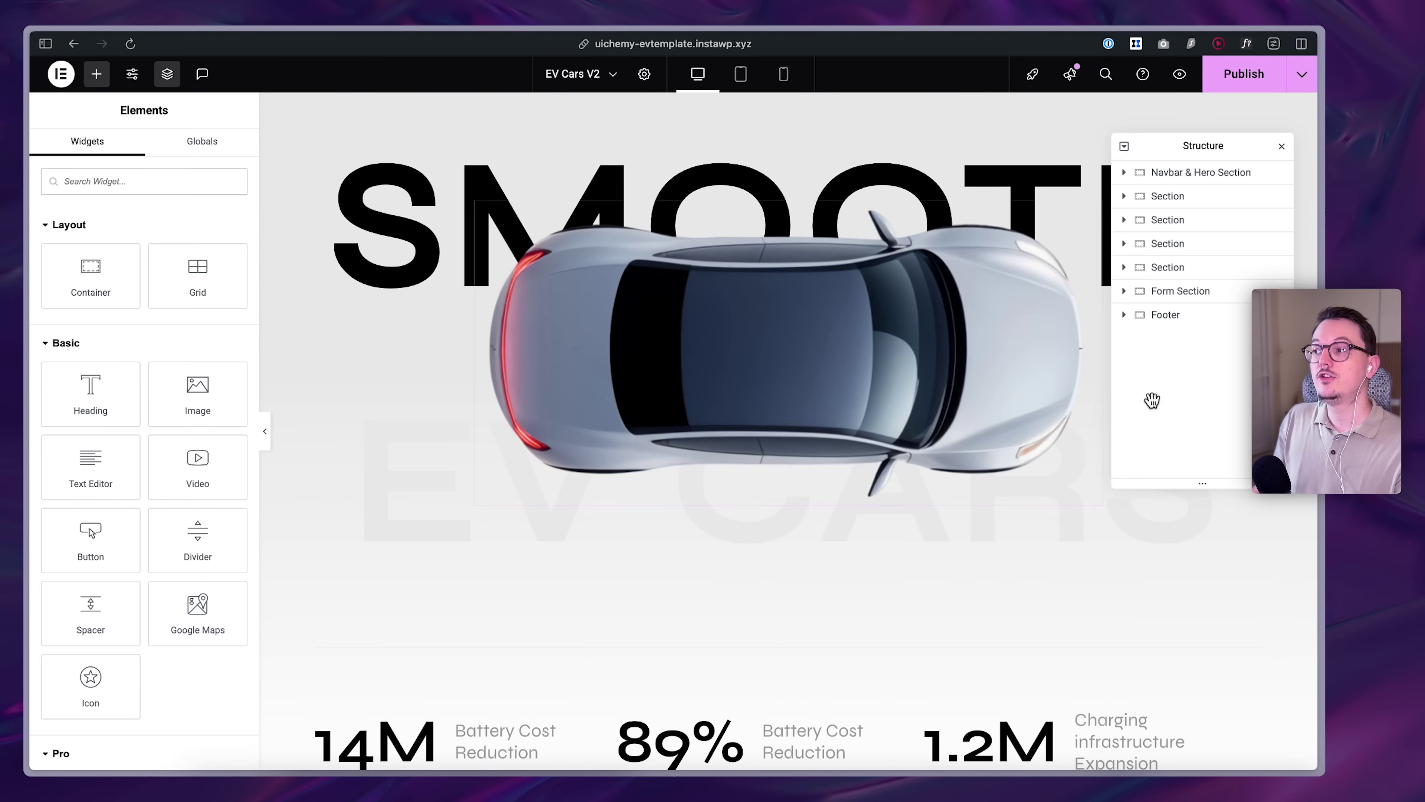
Start the step-by-step conversion on the Home frame and lock the Union media layer.
scroll(1076, 379, "down", 12)
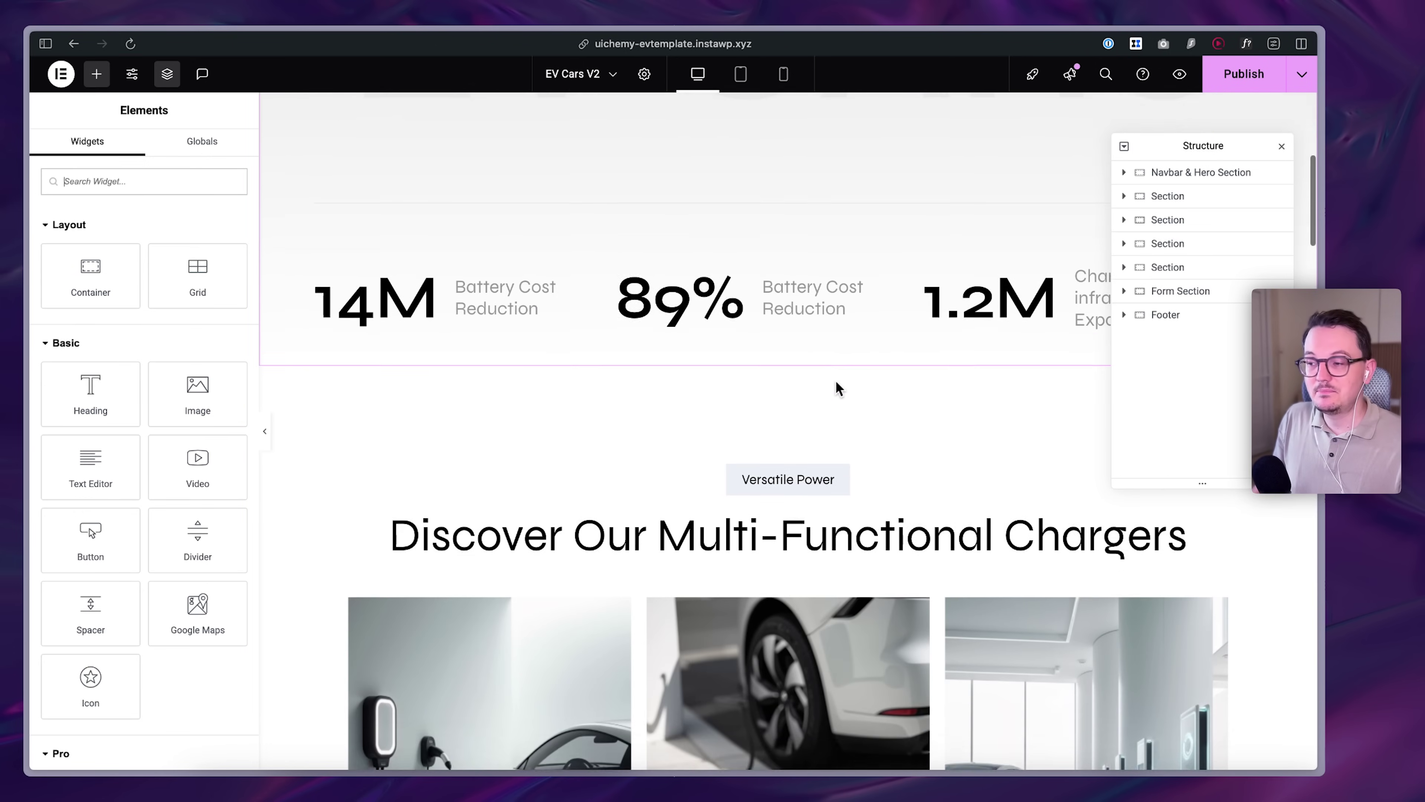
scroll(836, 393, "down", 5)
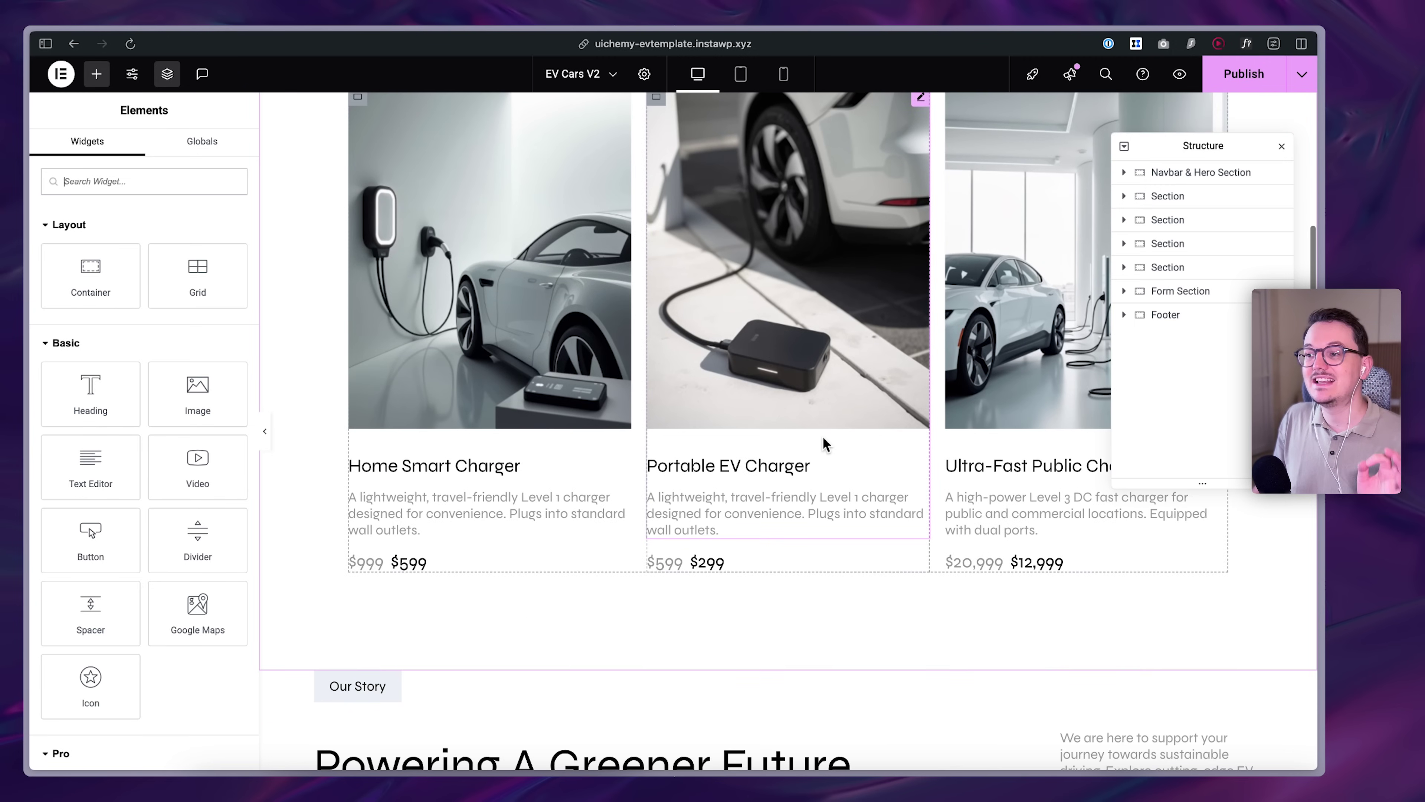
scroll(822, 441, "down", 8)
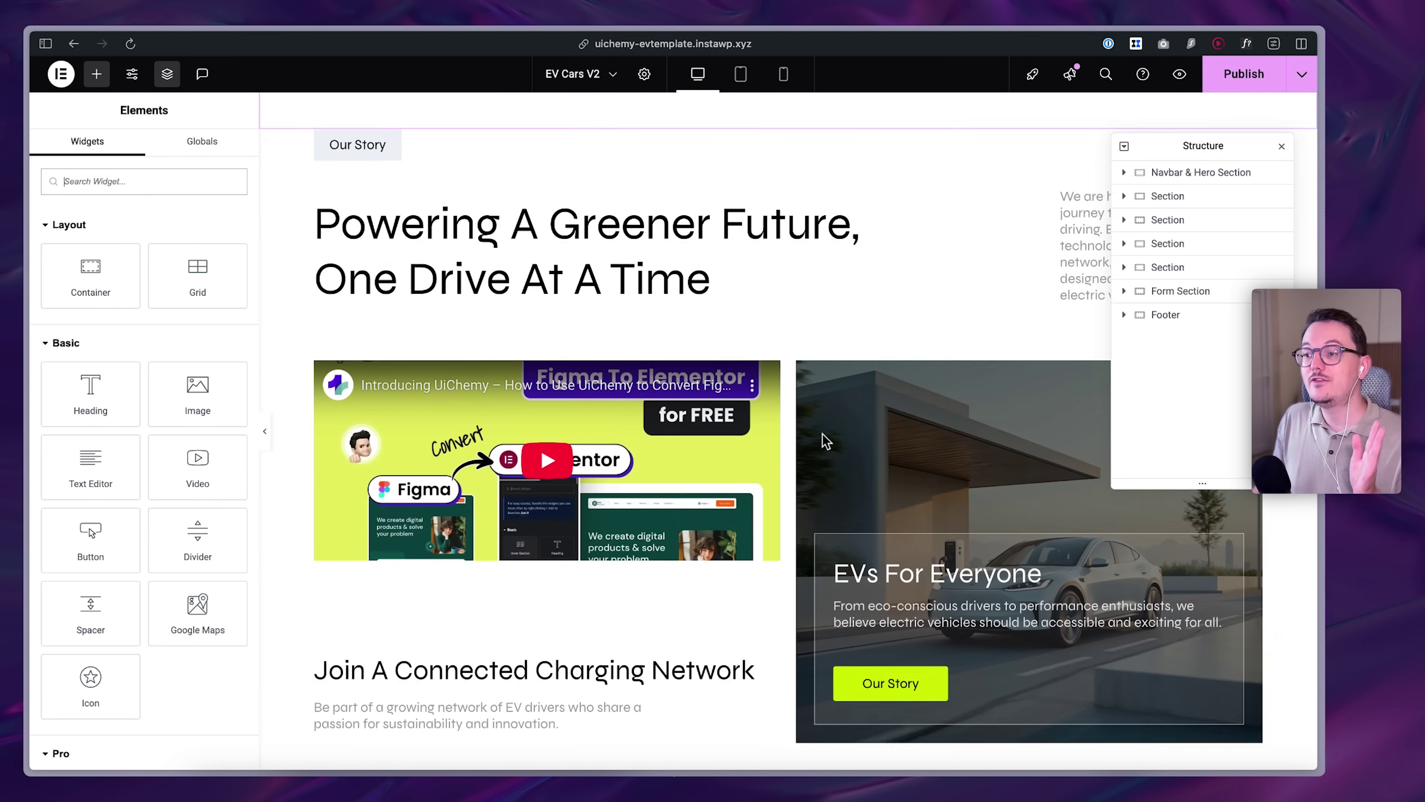
scroll(798, 478, "down", 9)
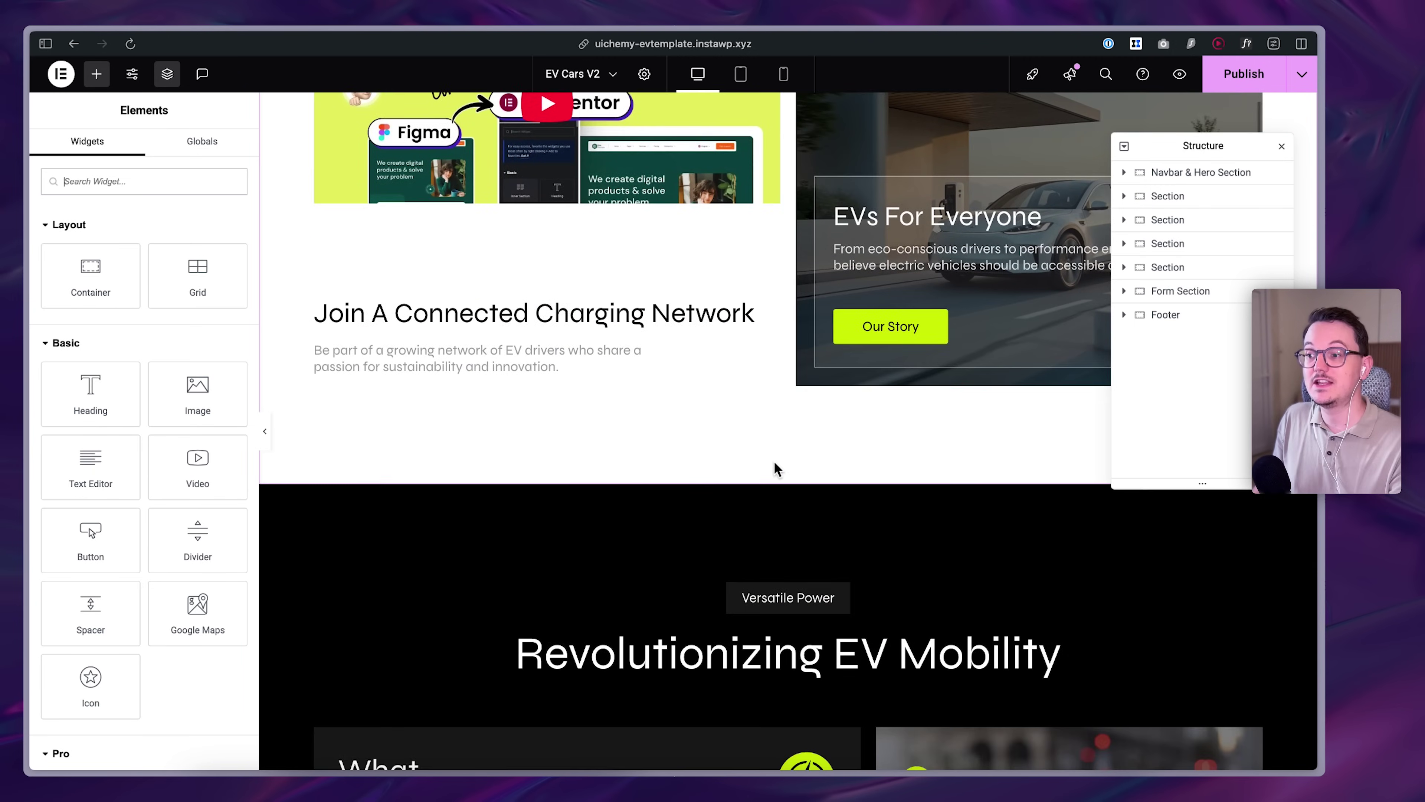
scroll(782, 457, "down", 15)
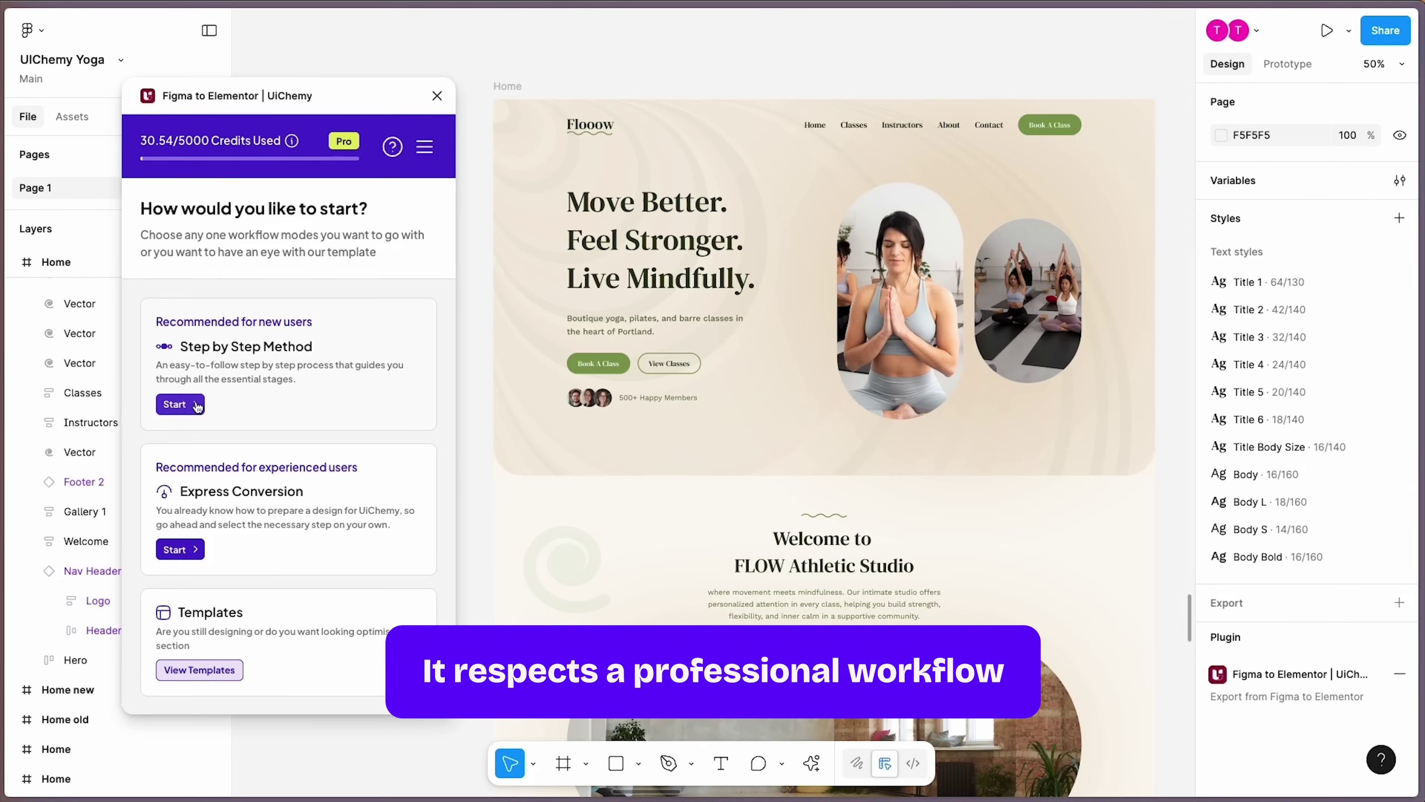
left_click(197, 405)
left_click(506, 88)
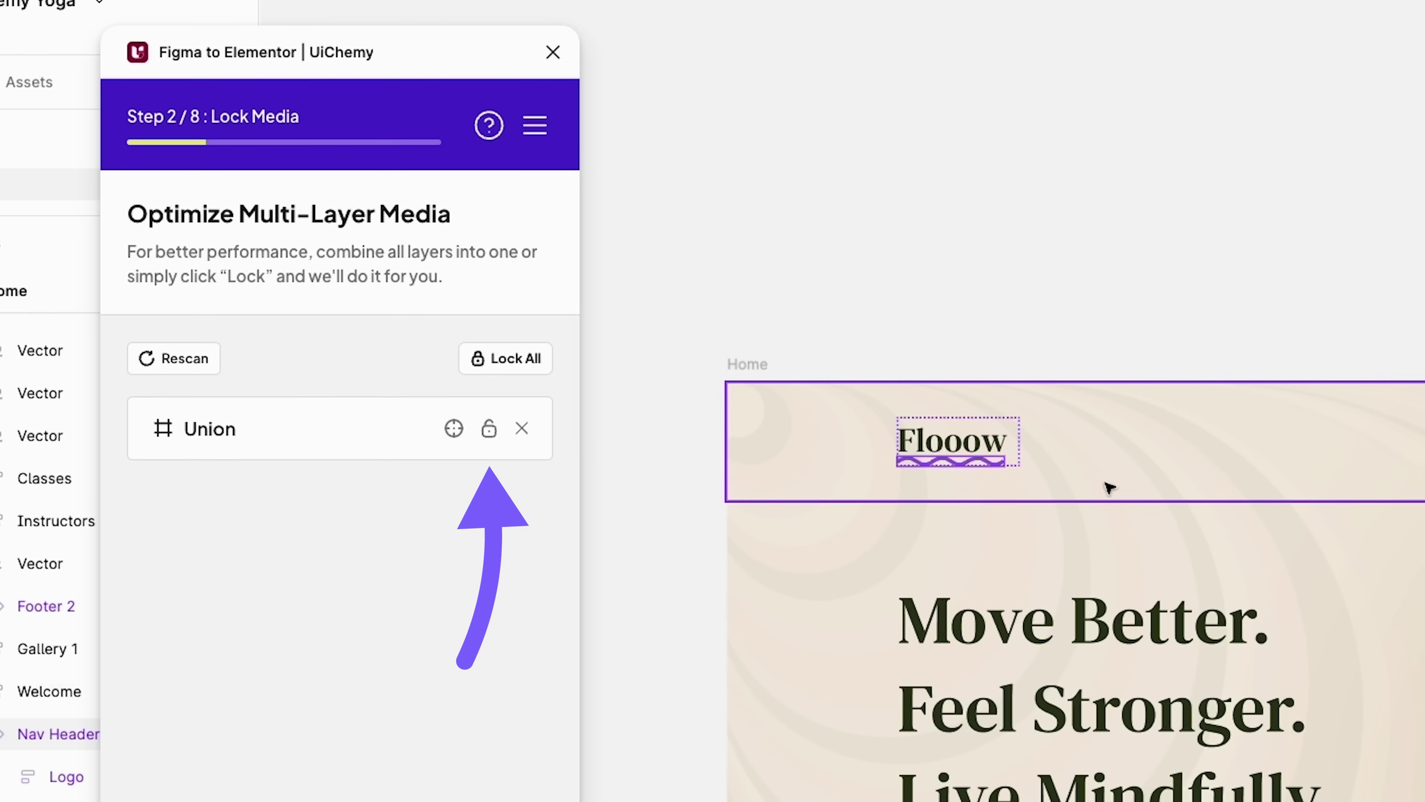
left_click(489, 429)
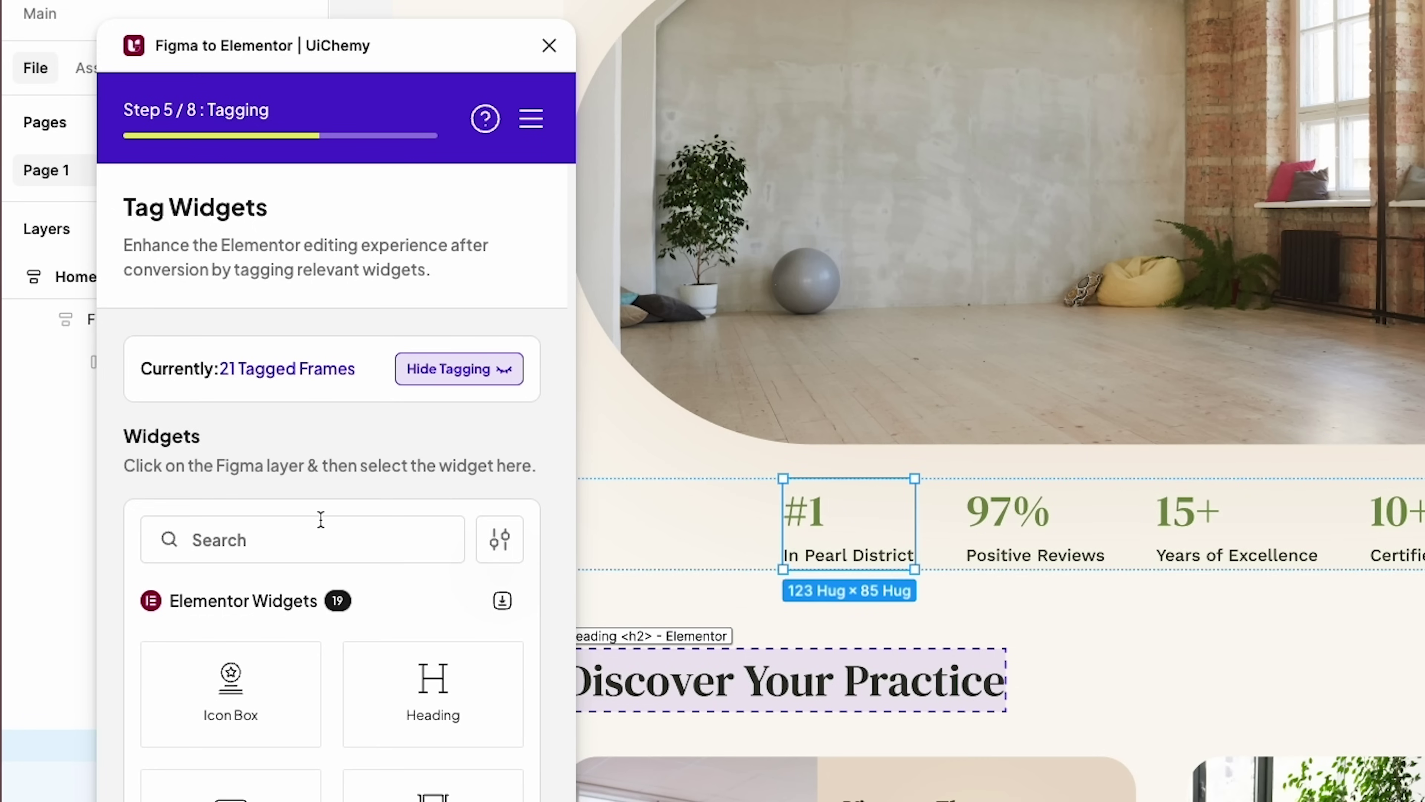
Tag the #1 stat as a Counter widget, then select the 97% stat's parent frame.
type("coun")
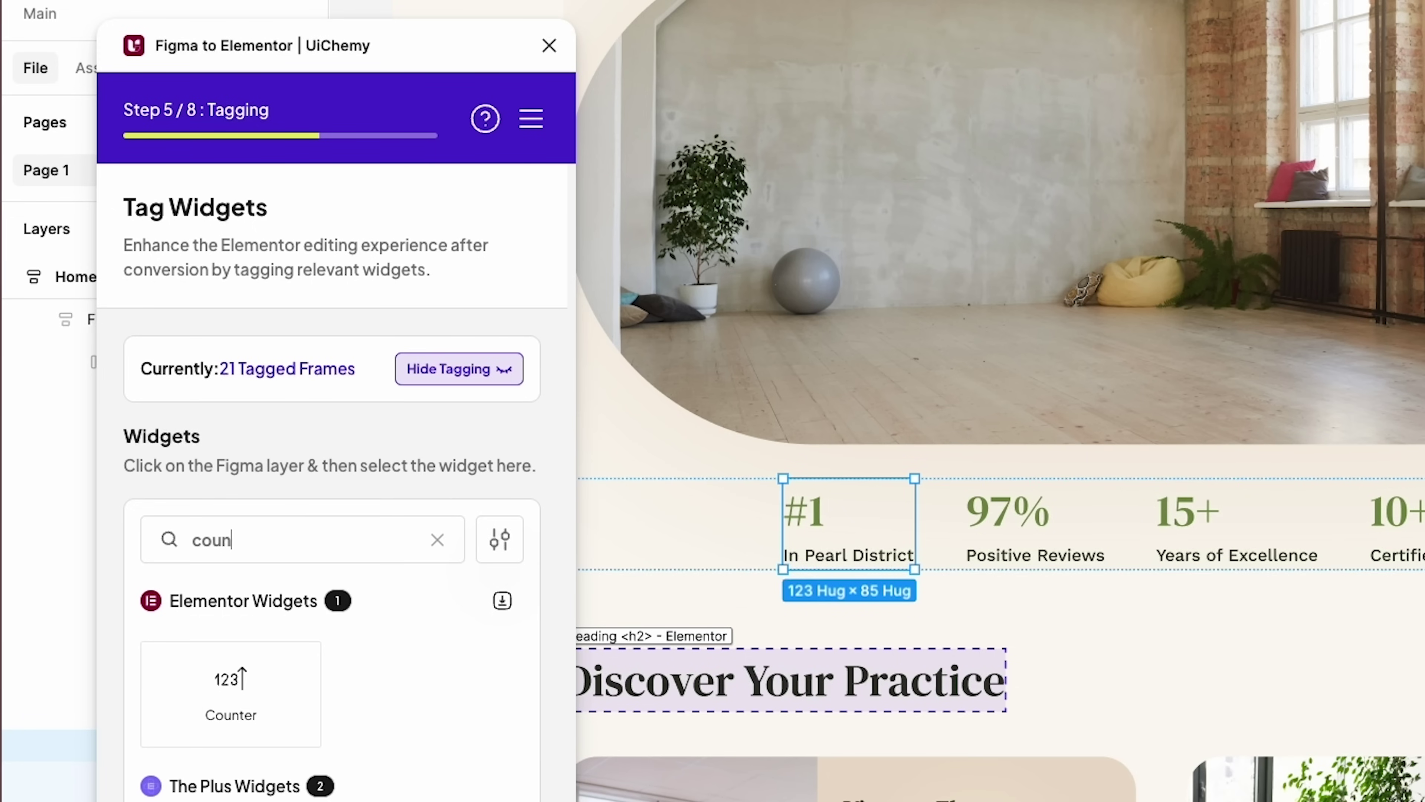
left_click(286, 663)
left_click(1044, 519)
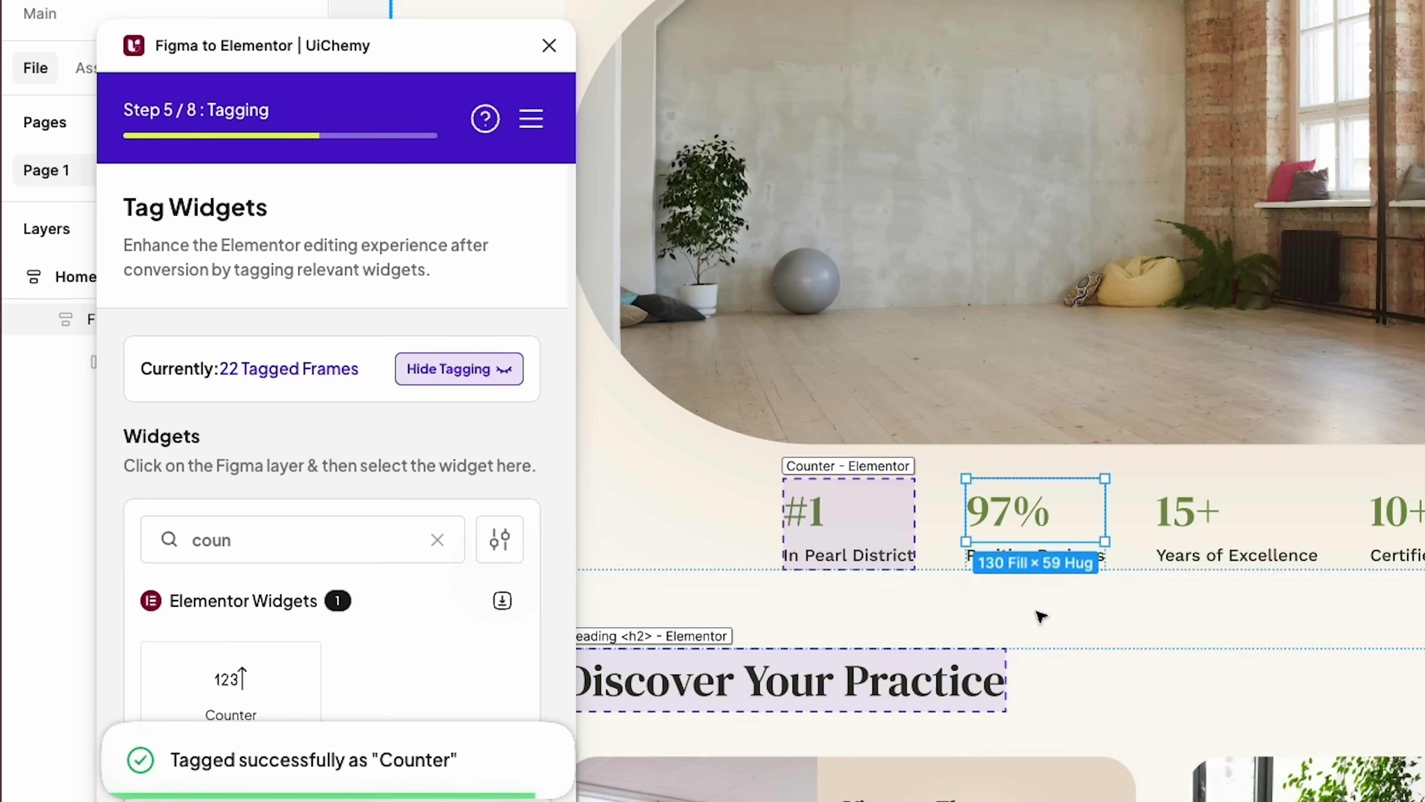
key("Escape")
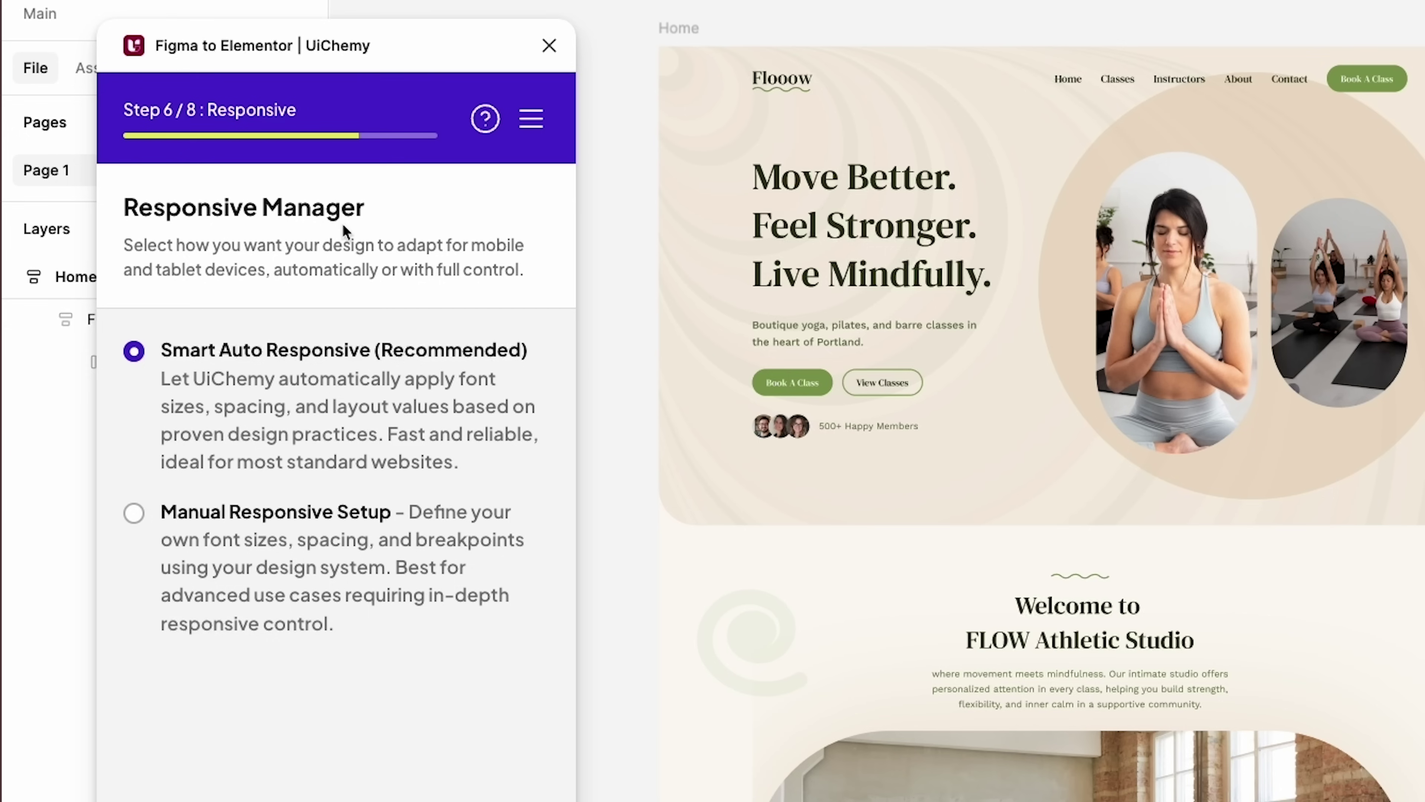
Move past Responsive Manager to the Global Styles step and review its Sync Global Styles heading.
triple_click(348, 209)
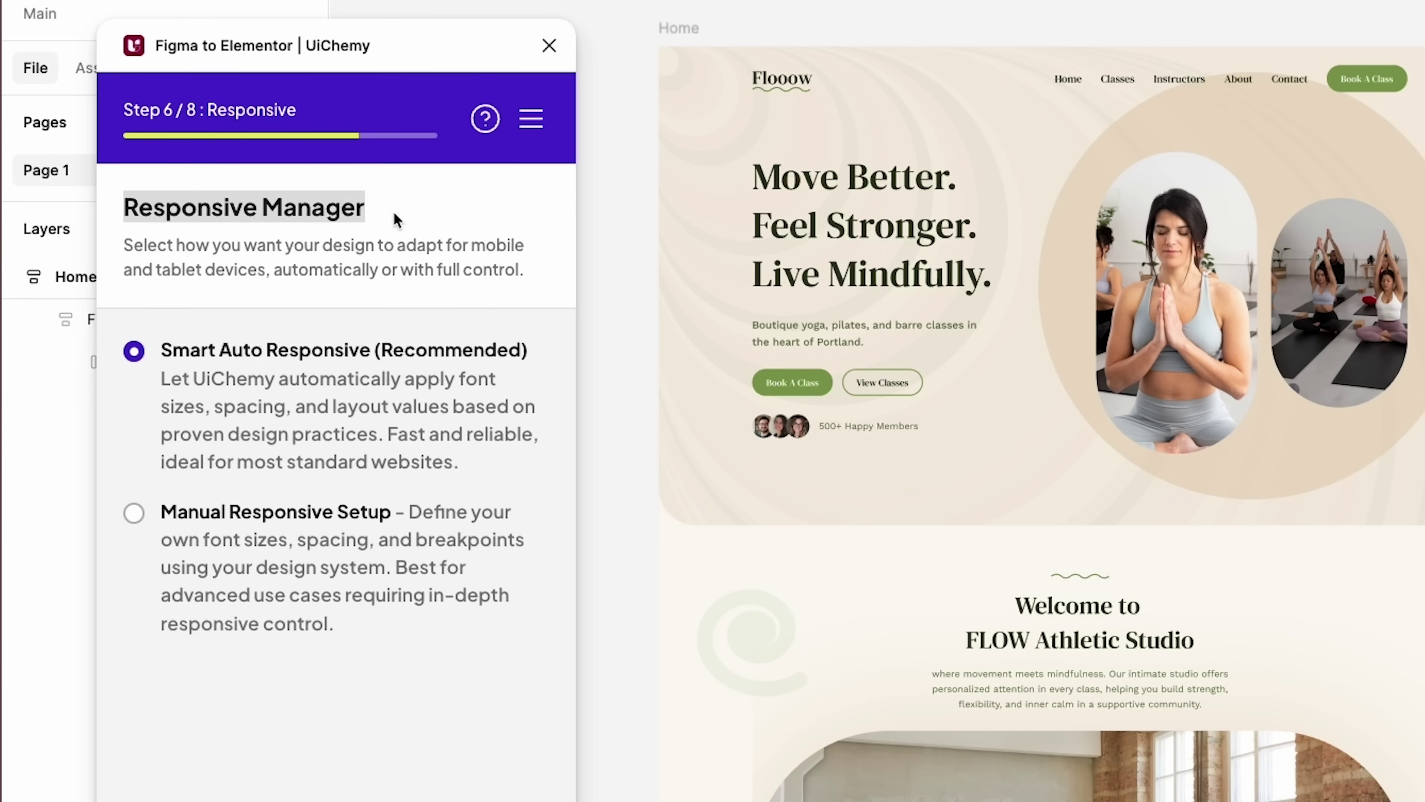
left_click(462, 212)
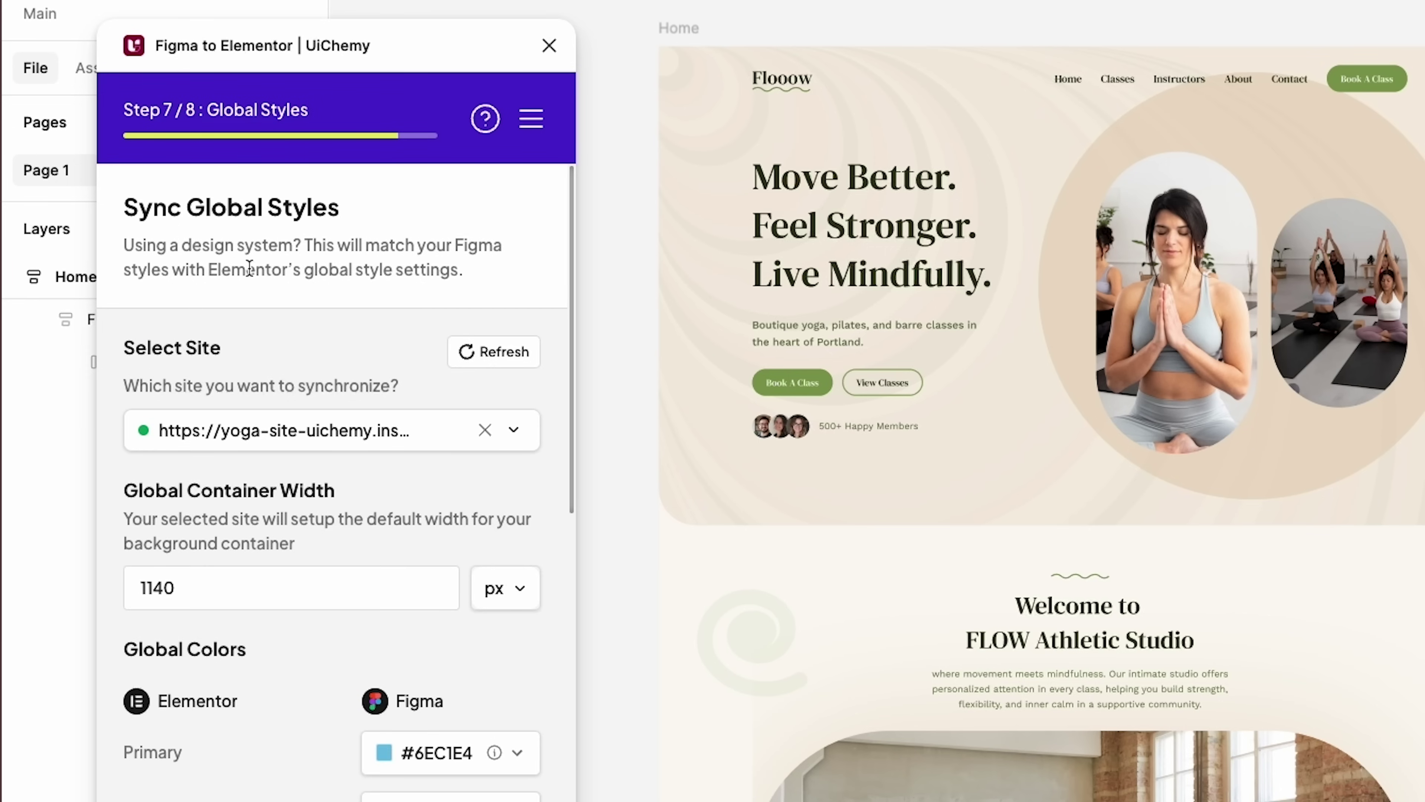
left_click_drag(124, 205, 348, 207)
left_click(418, 207)
scroll(485, 554, "down", 3)
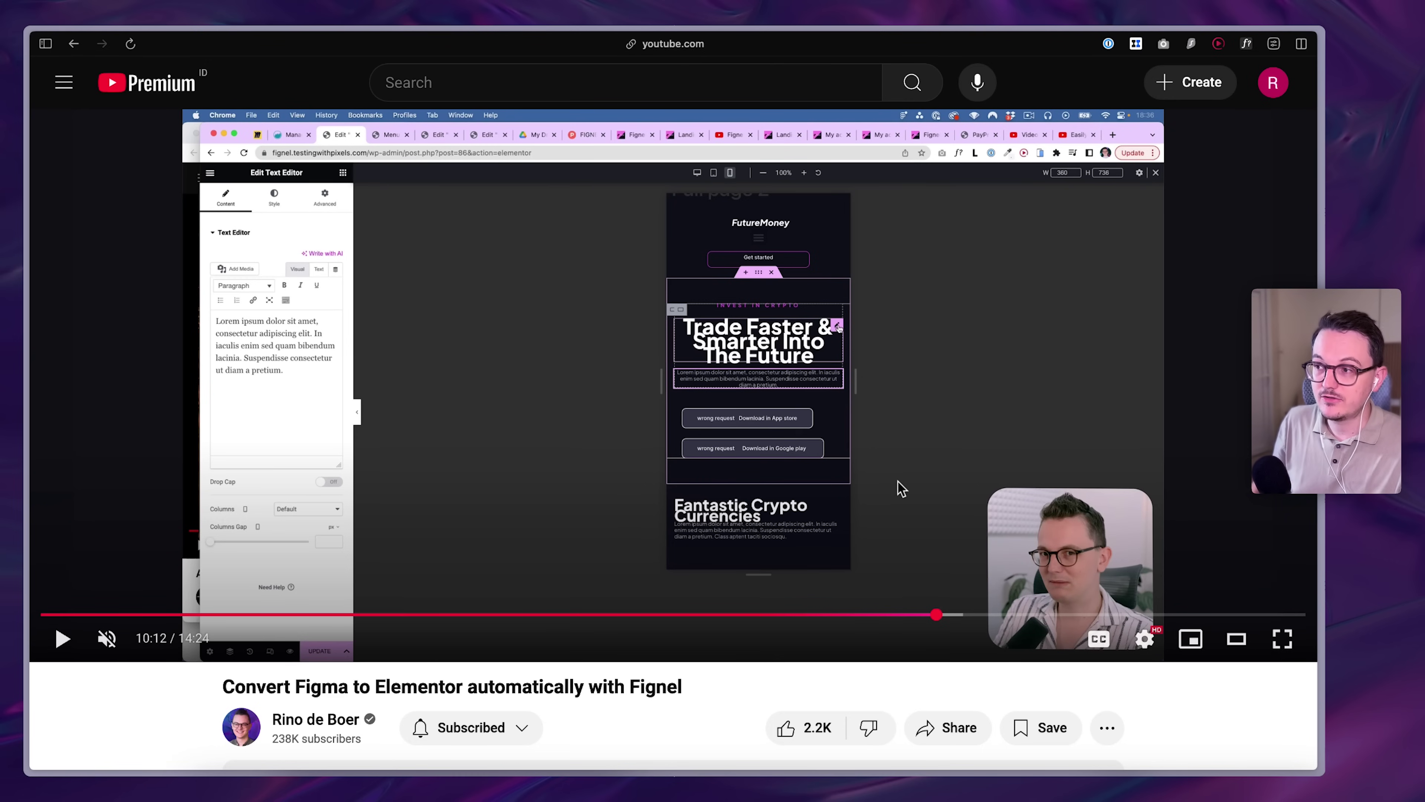
Resume the Fignel Figma-to-Elementor video and reveal the browser's tab sidebar.
left_click(900, 487)
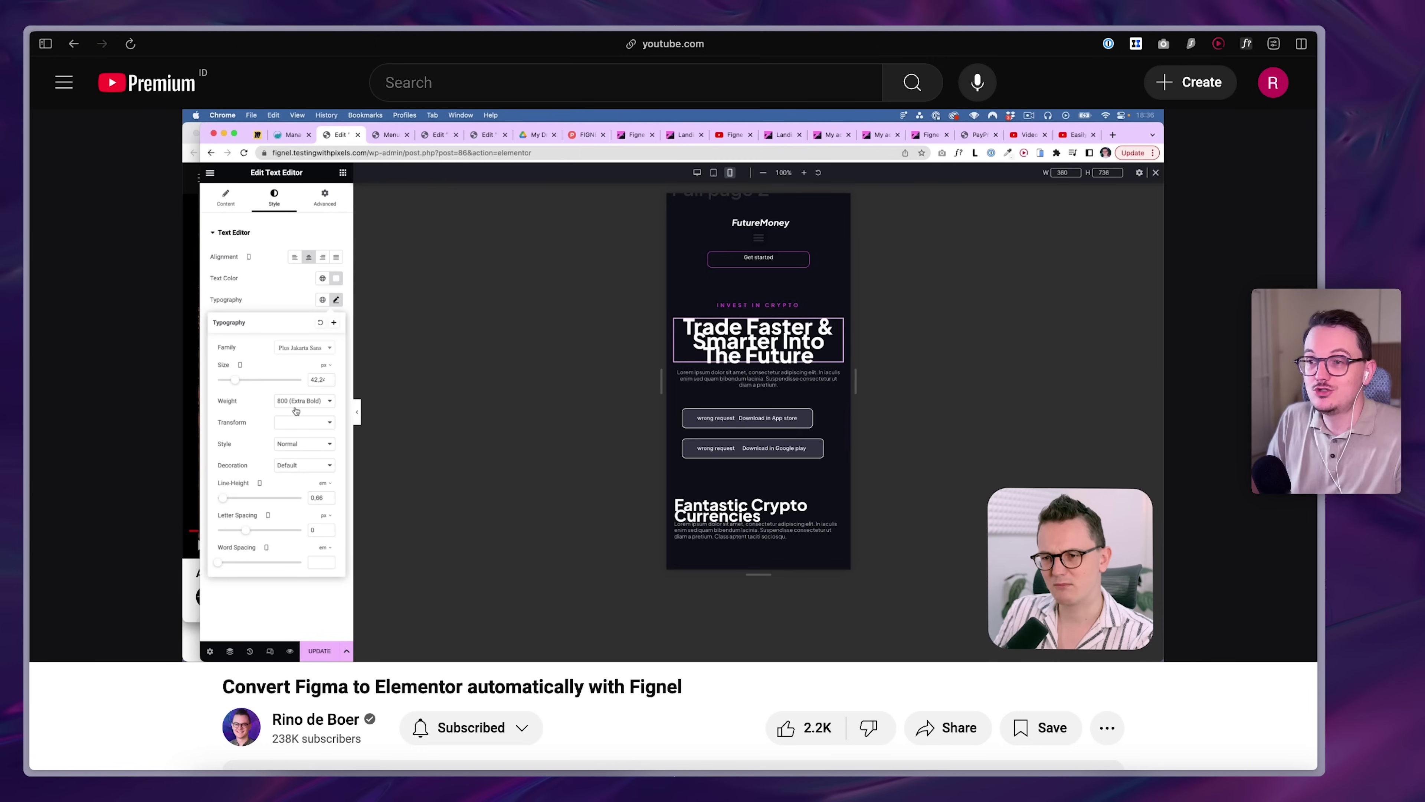
mouse_move(1006, 480)
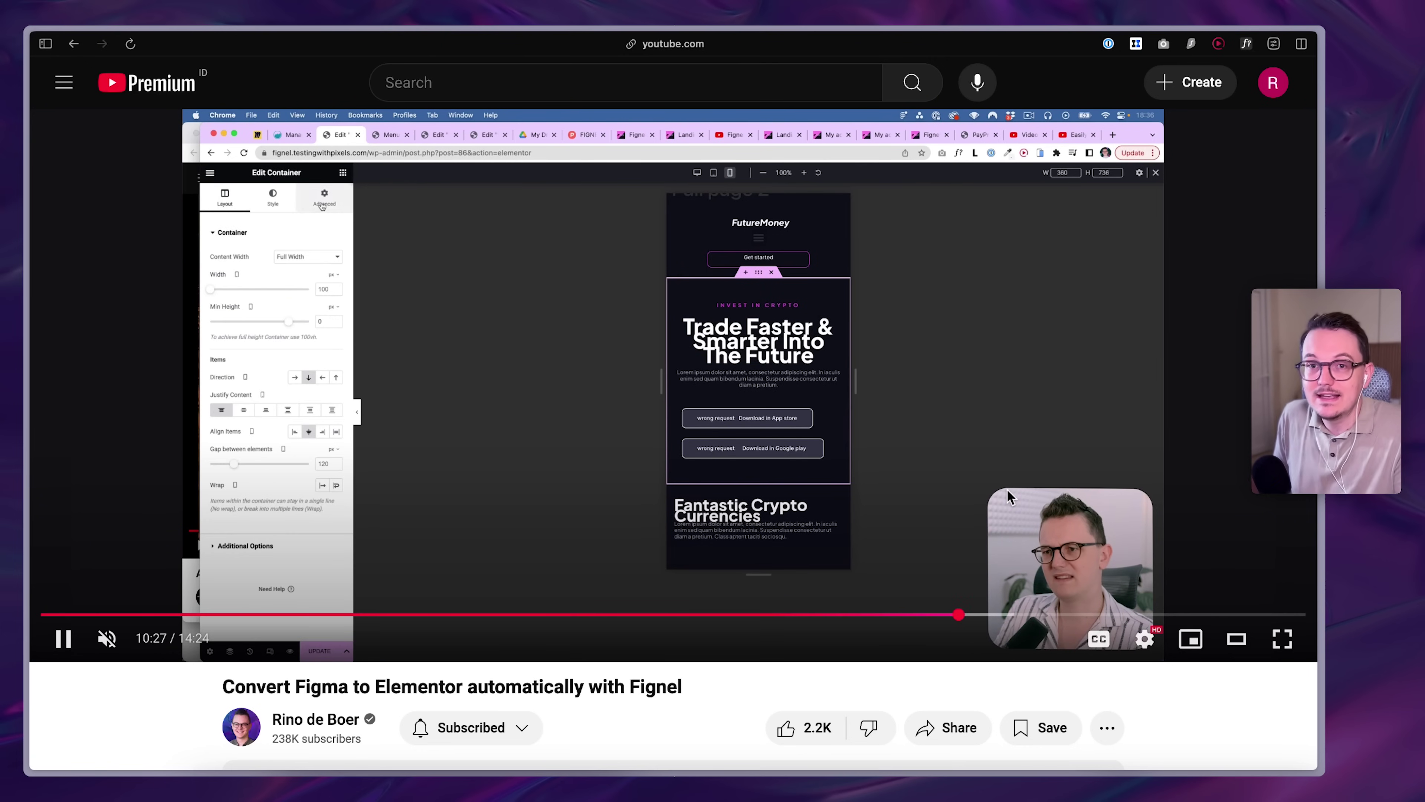
mouse_move(124, 269)
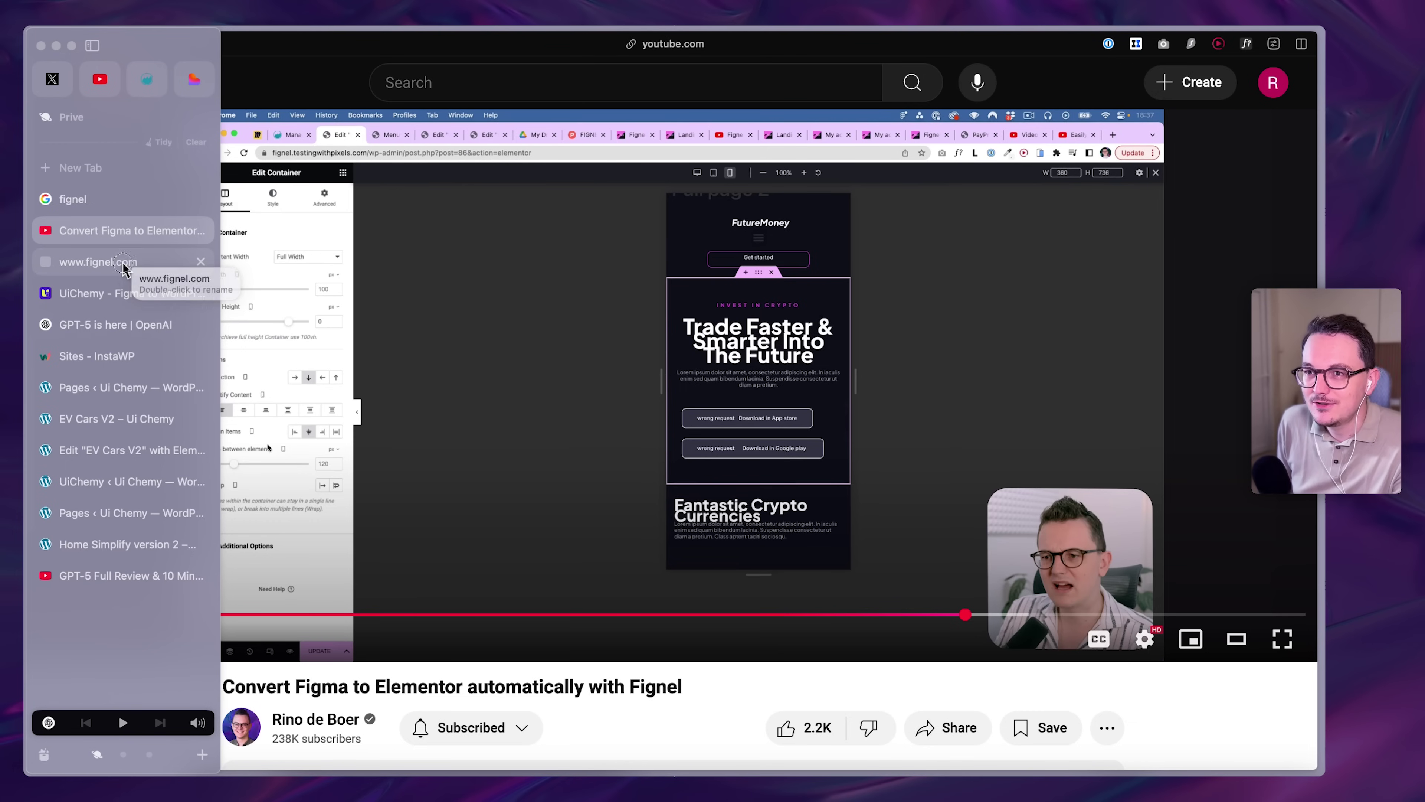
Go from the fignel.com tab to the UiChemy website tab.
left_click(123, 269)
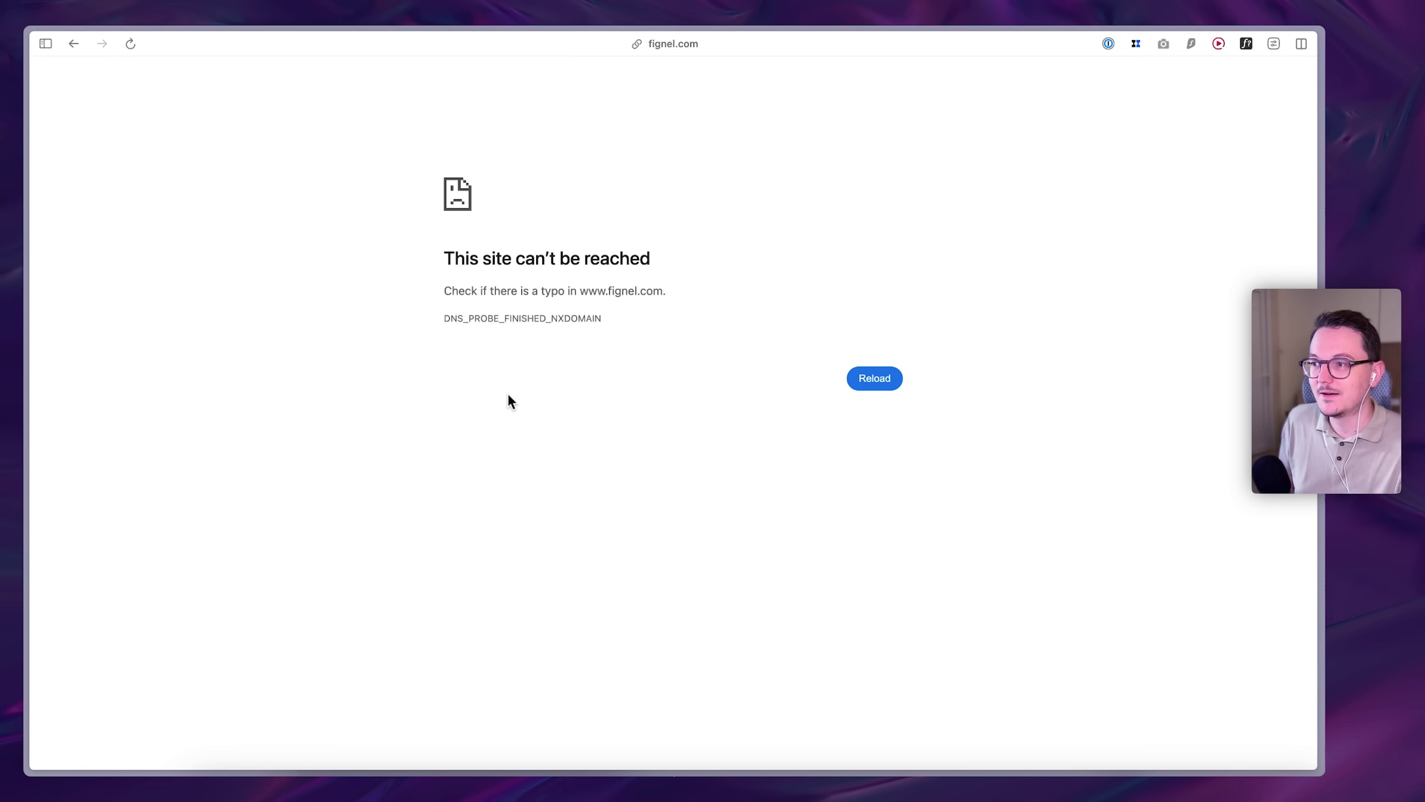
mouse_move(147, 276)
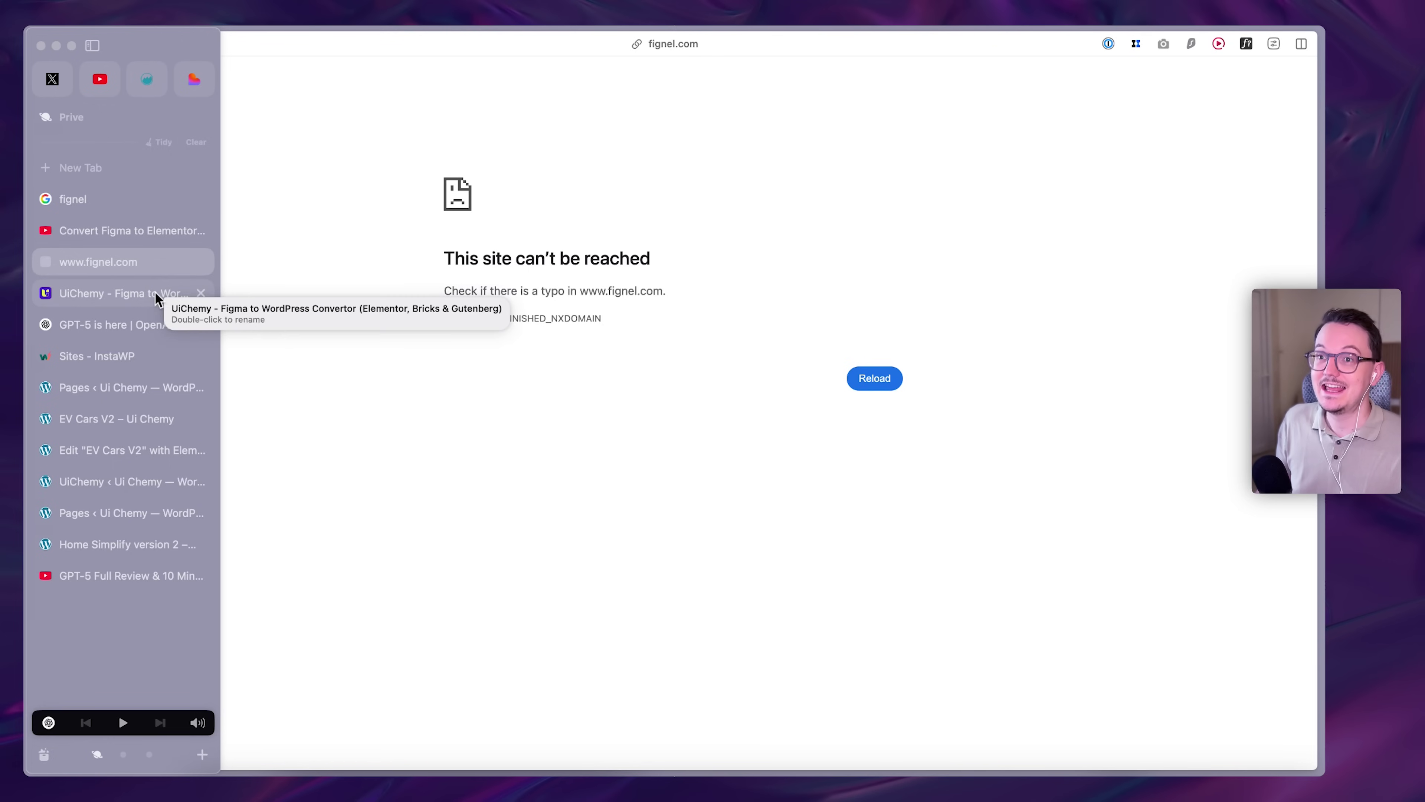
left_click(155, 292)
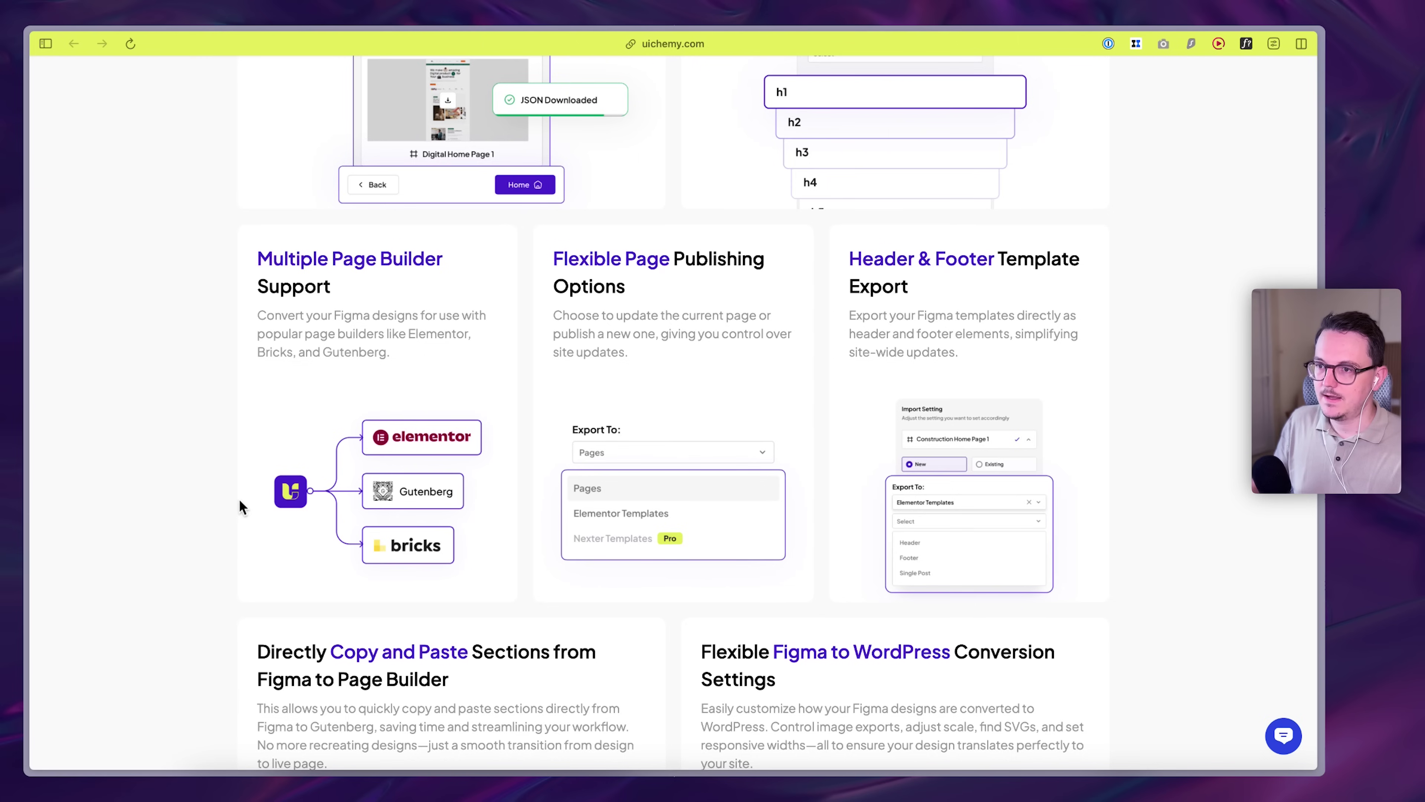
scroll(471, 557, "up", 5)
scroll(472, 548, "left", 3)
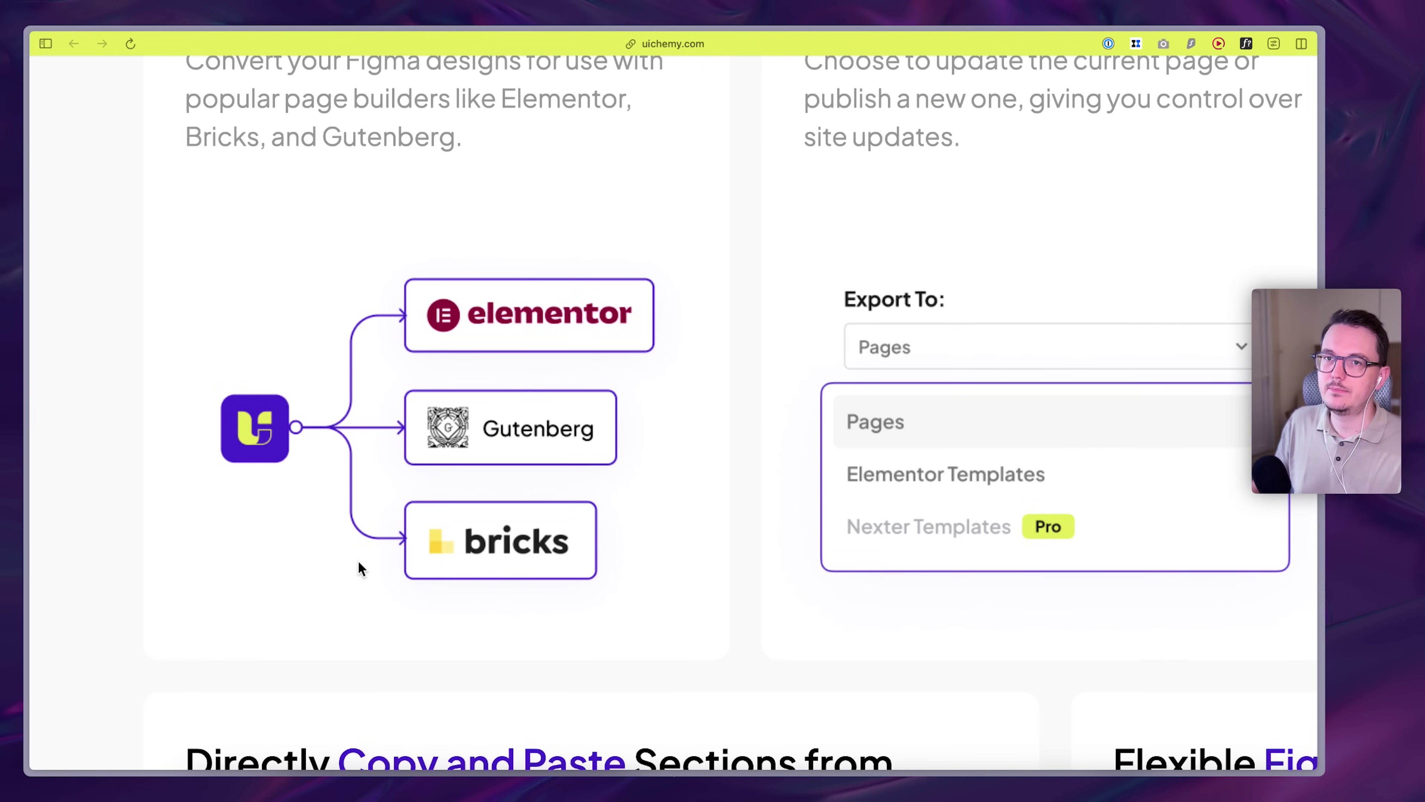
scroll(337, 558, "left", 1)
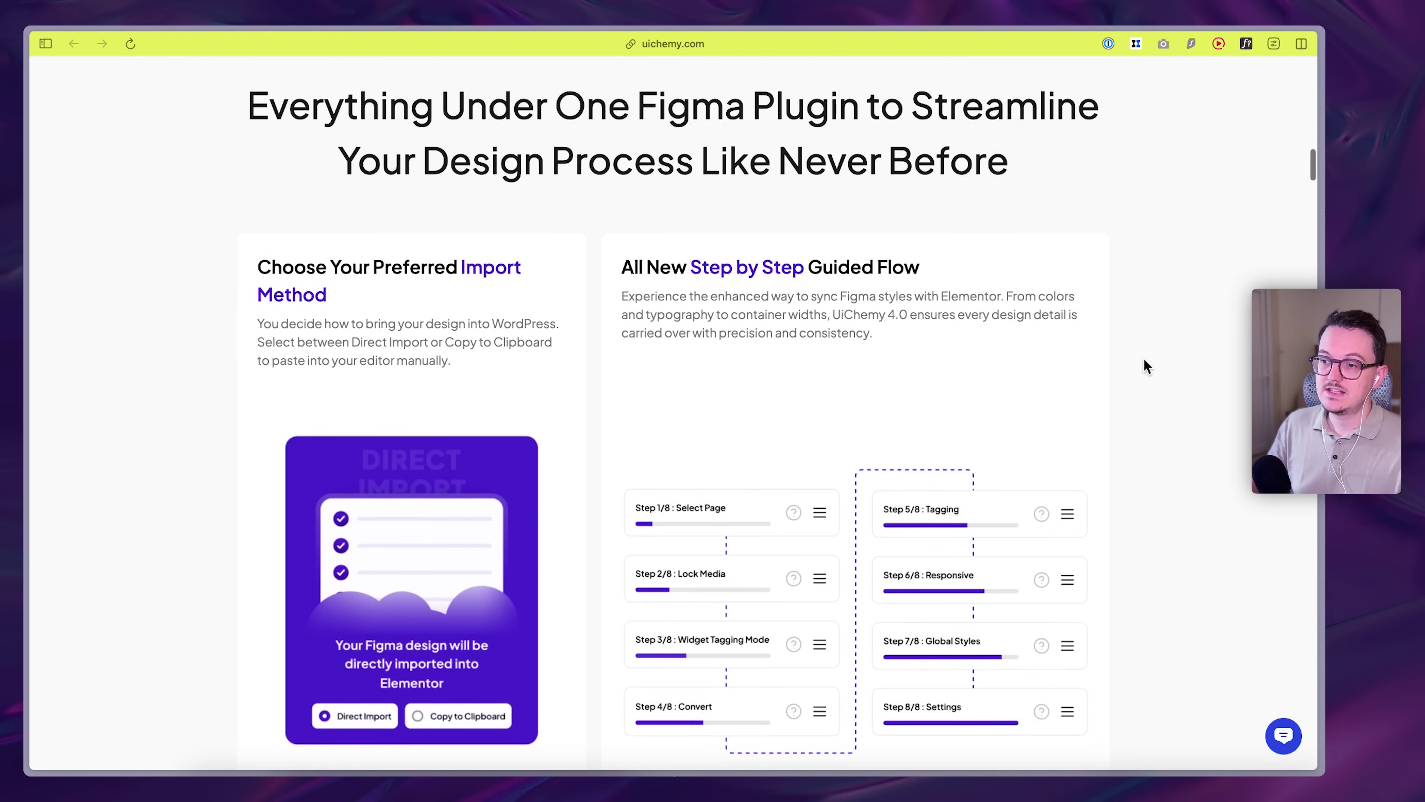
scroll(1145, 366, "down", 4)
scroll(1145, 366, "down", 8)
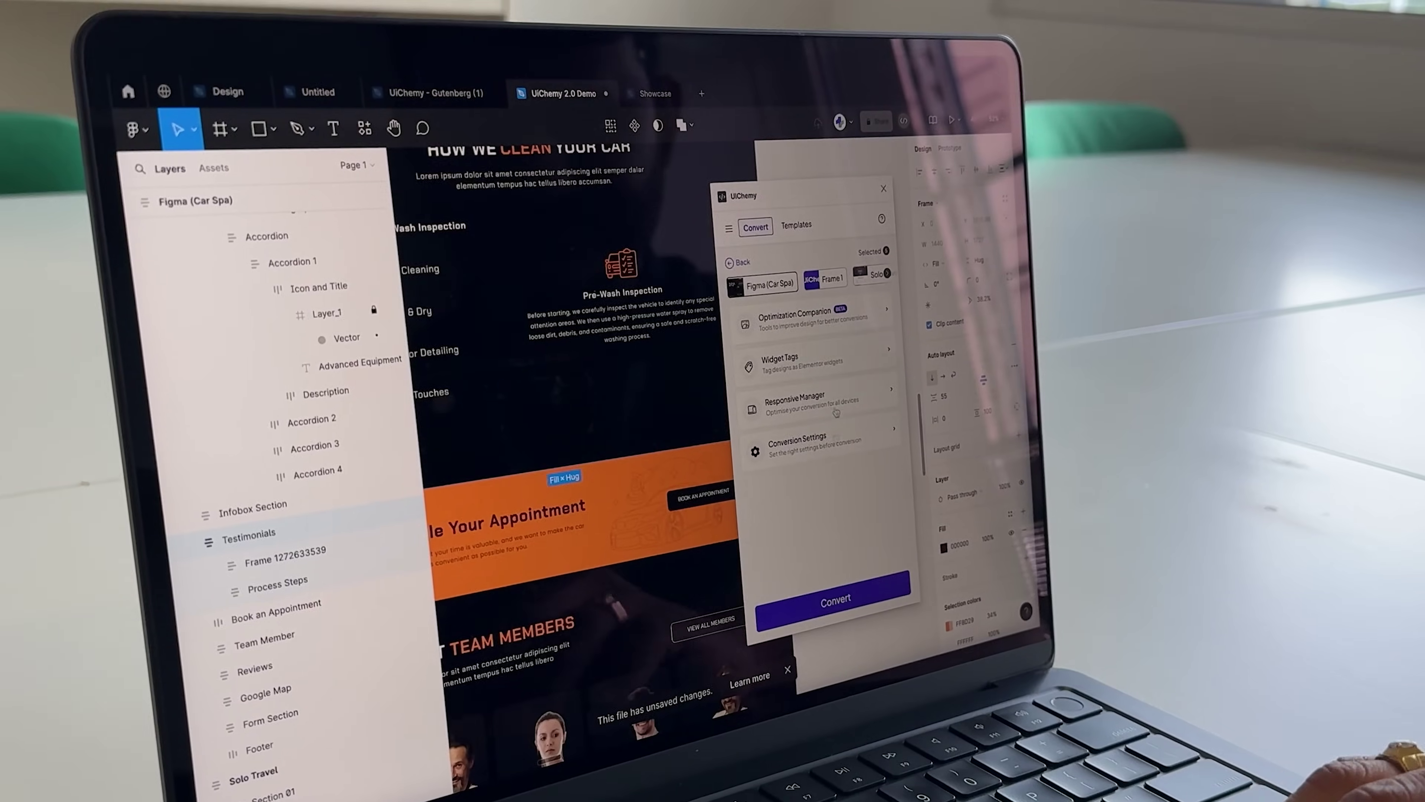
Convert the selected Car Spa design to Elementor and wait for the success message.
left_click(819, 610)
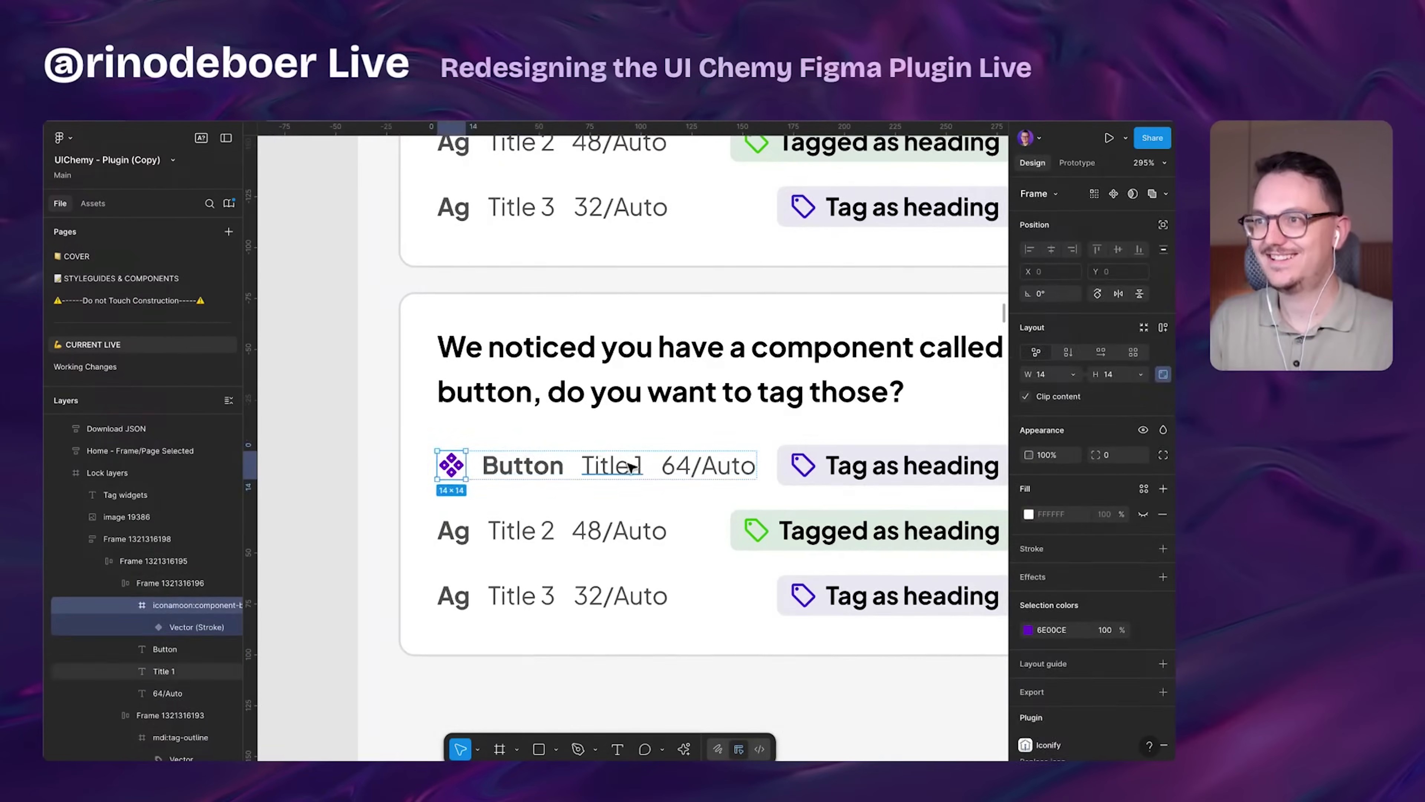
Select a text-style tagging row in the livestream mockup.
left_click(474, 587)
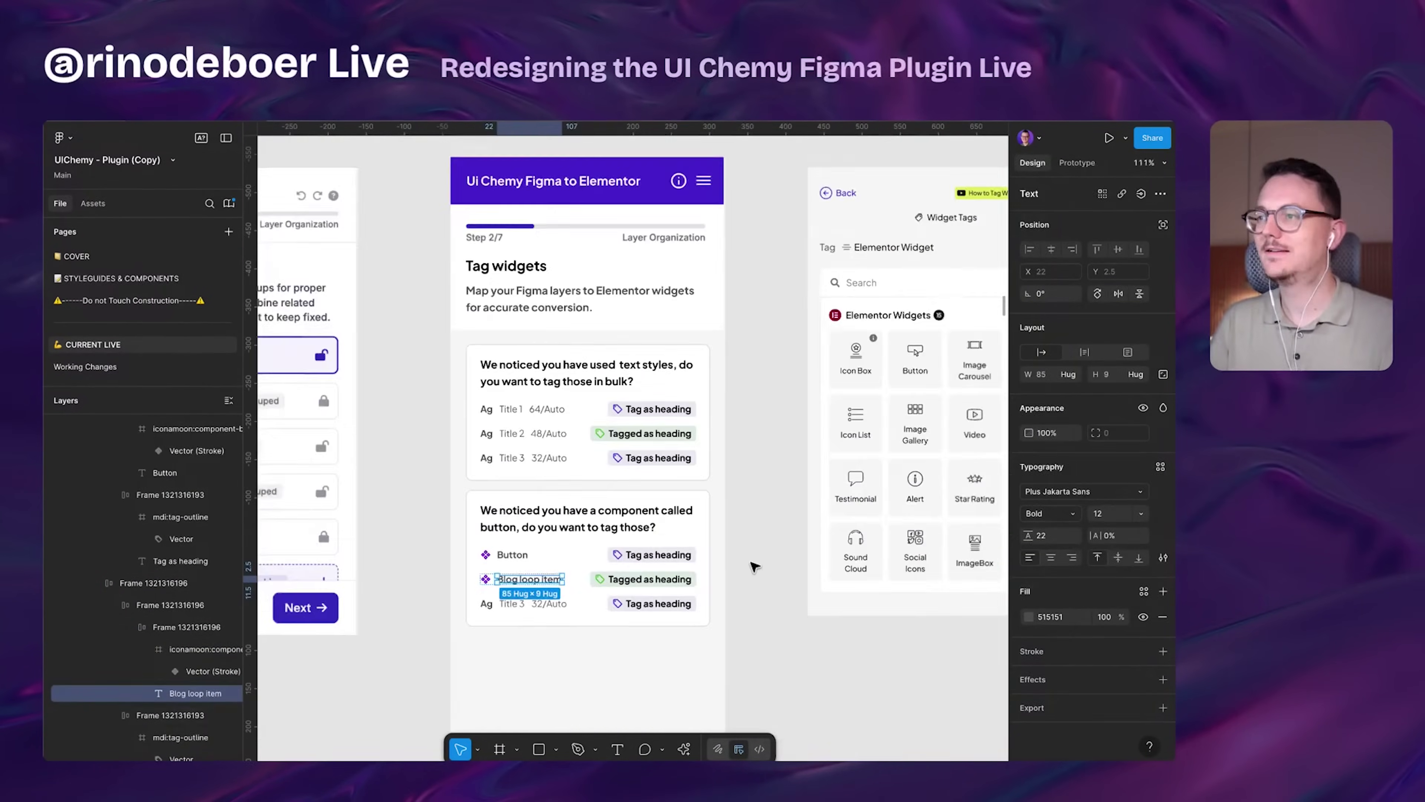
scroll(348, 469, "up", 3)
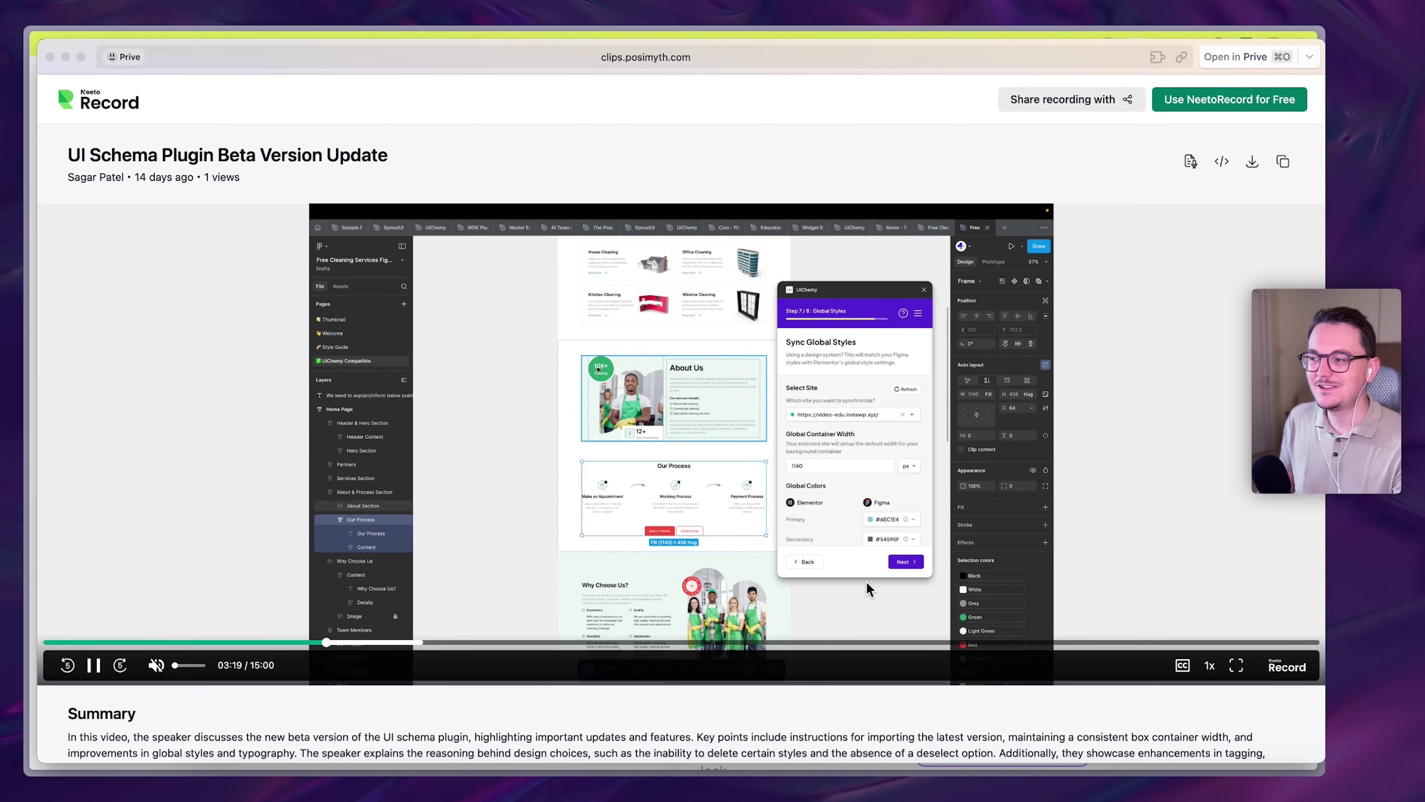
Pause the NeetoRecord beta update recording after its Sync Global Styles part.
left_click(875, 566)
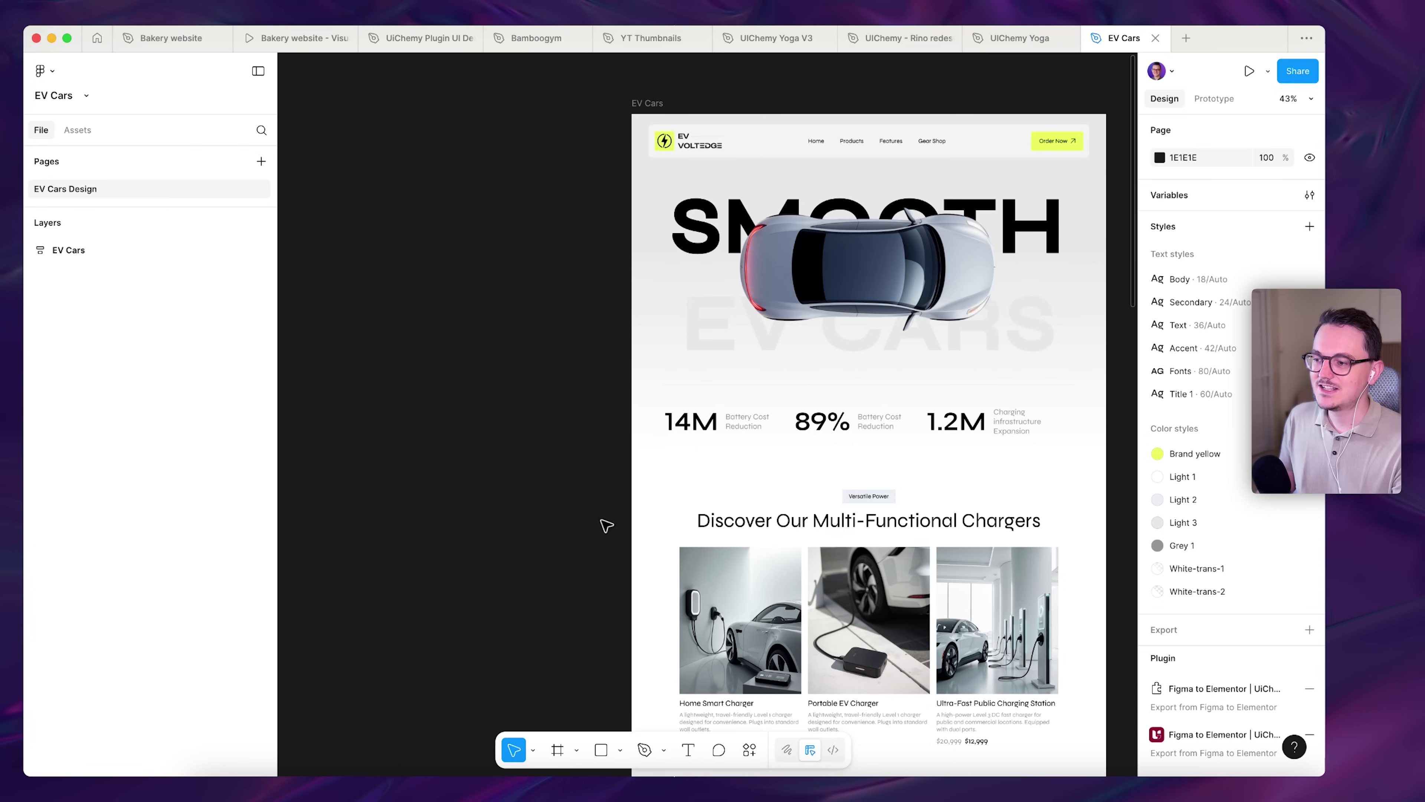
Launch Figma to Elementor | UiChemy from the Recents list on the EV Cars design.
left_click(750, 750)
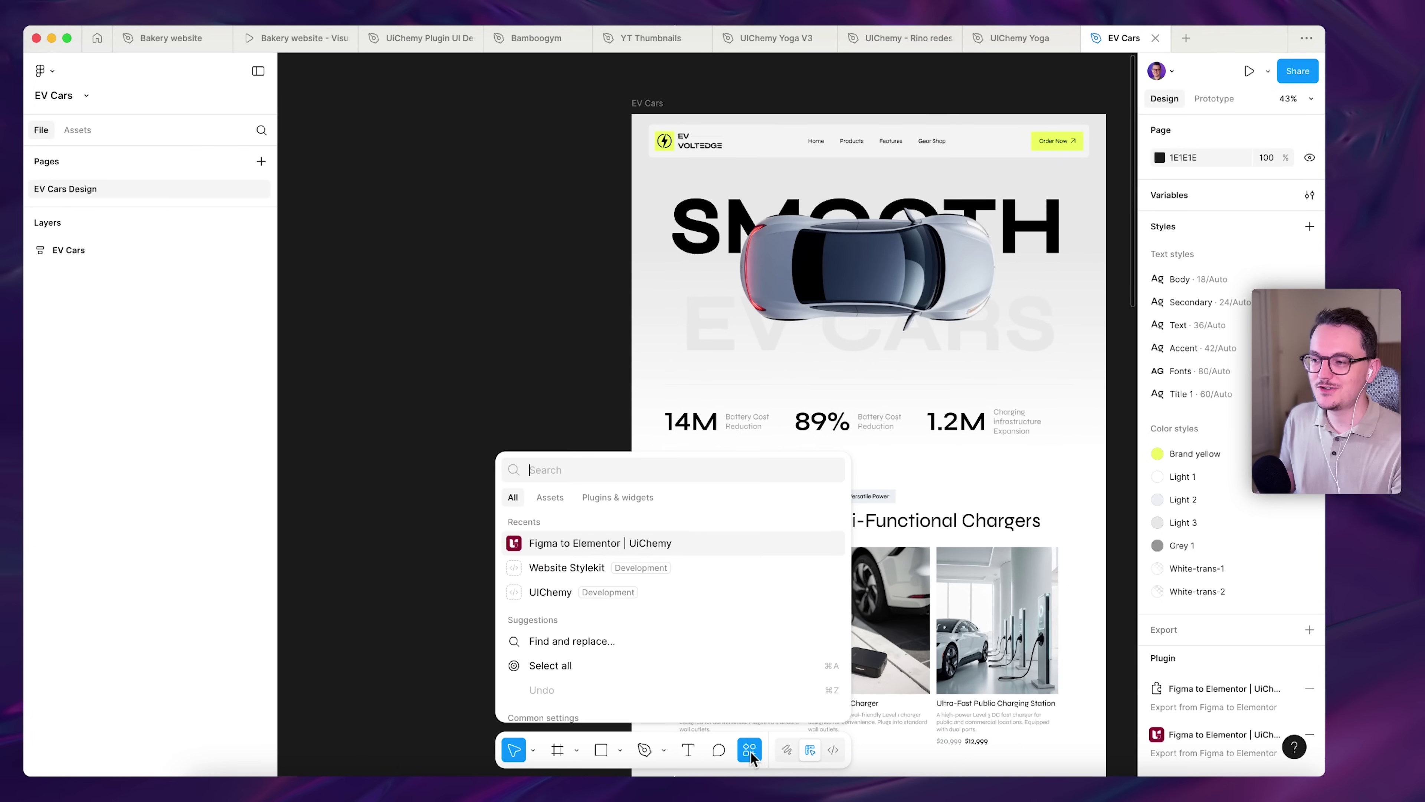
left_click(582, 544)
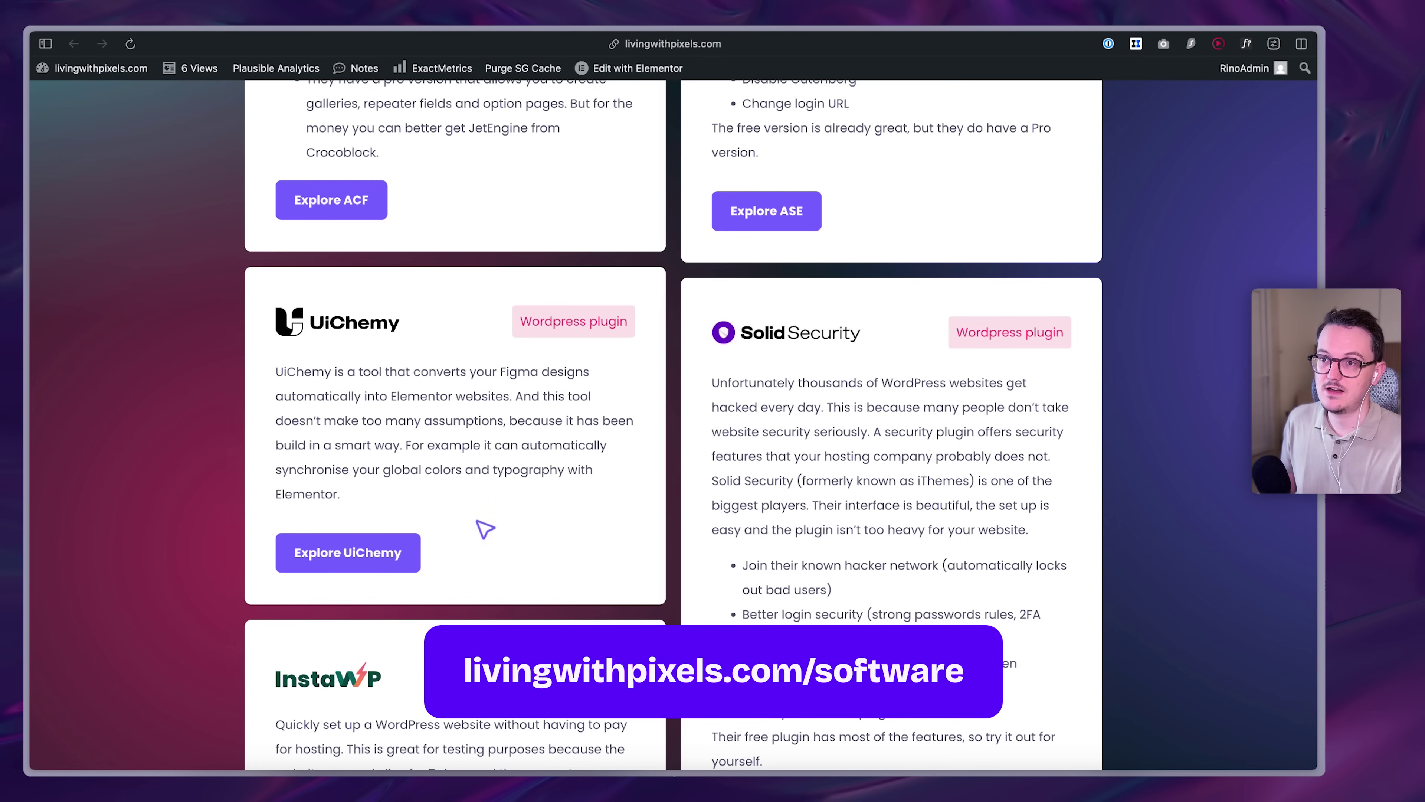
Check the Free plan's 5 Exports limit on UiChemy pricing, then convert the yoga design.
left_click(367, 562)
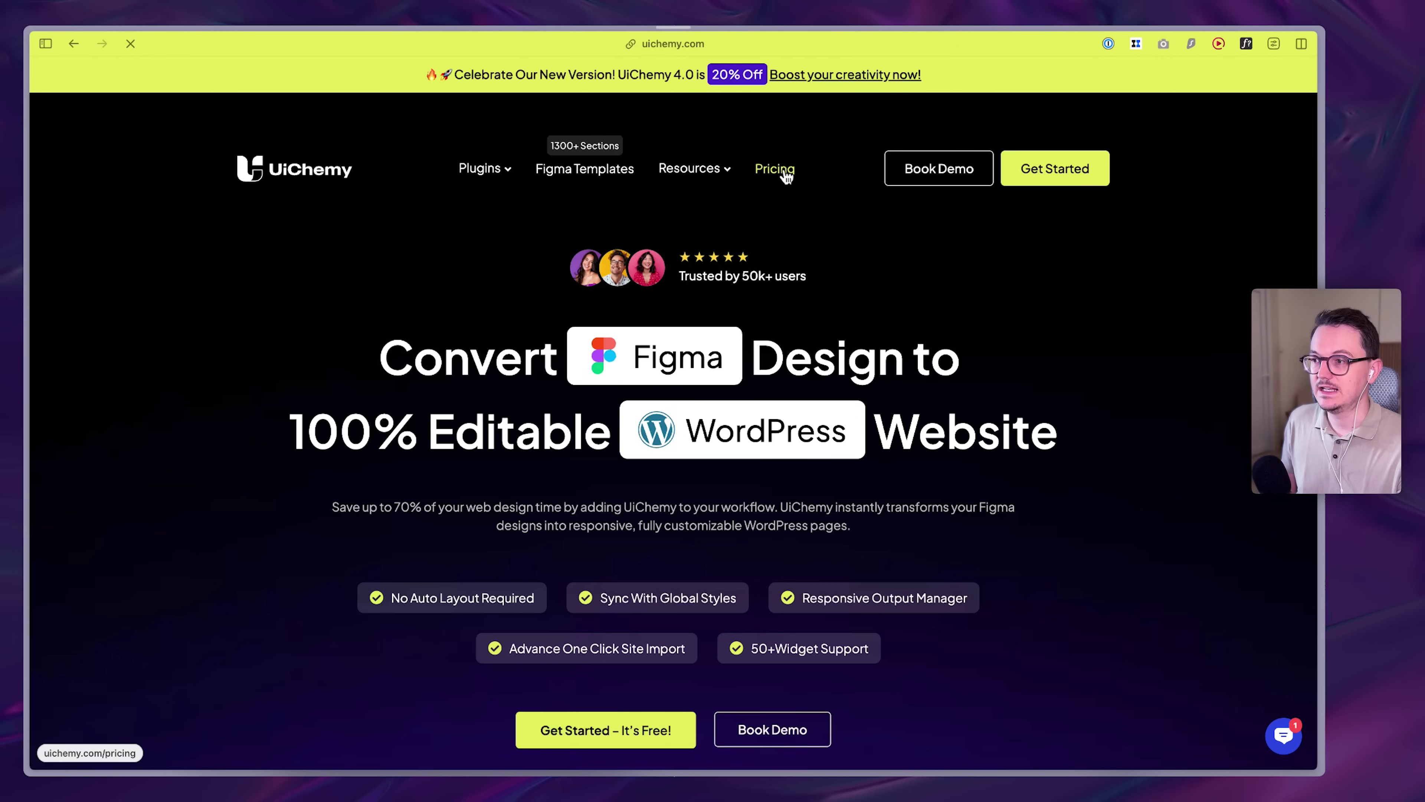
left_click(785, 176)
scroll(316, 527, "down", 10)
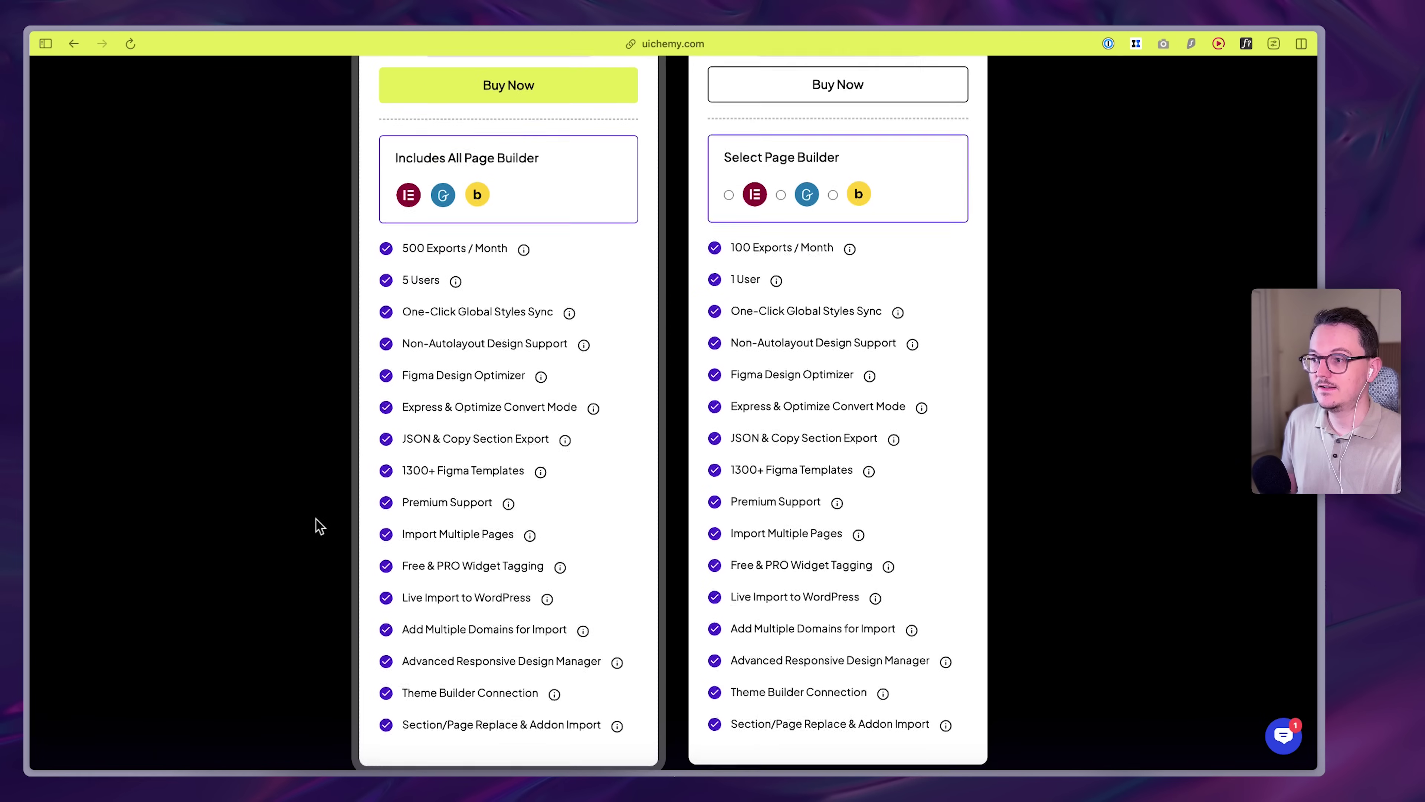
scroll(319, 526, "down", 8)
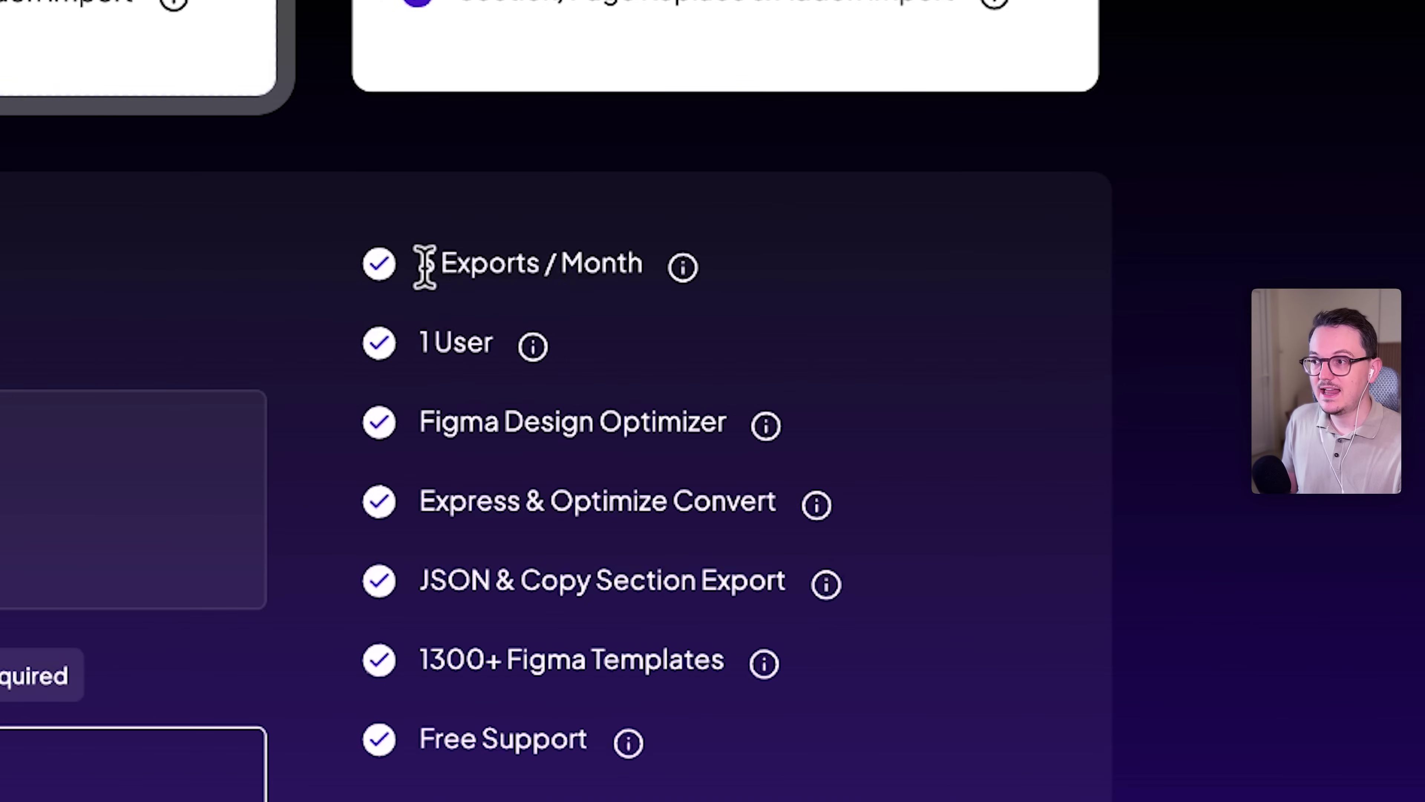
left_click_drag(714, 396, 737, 395)
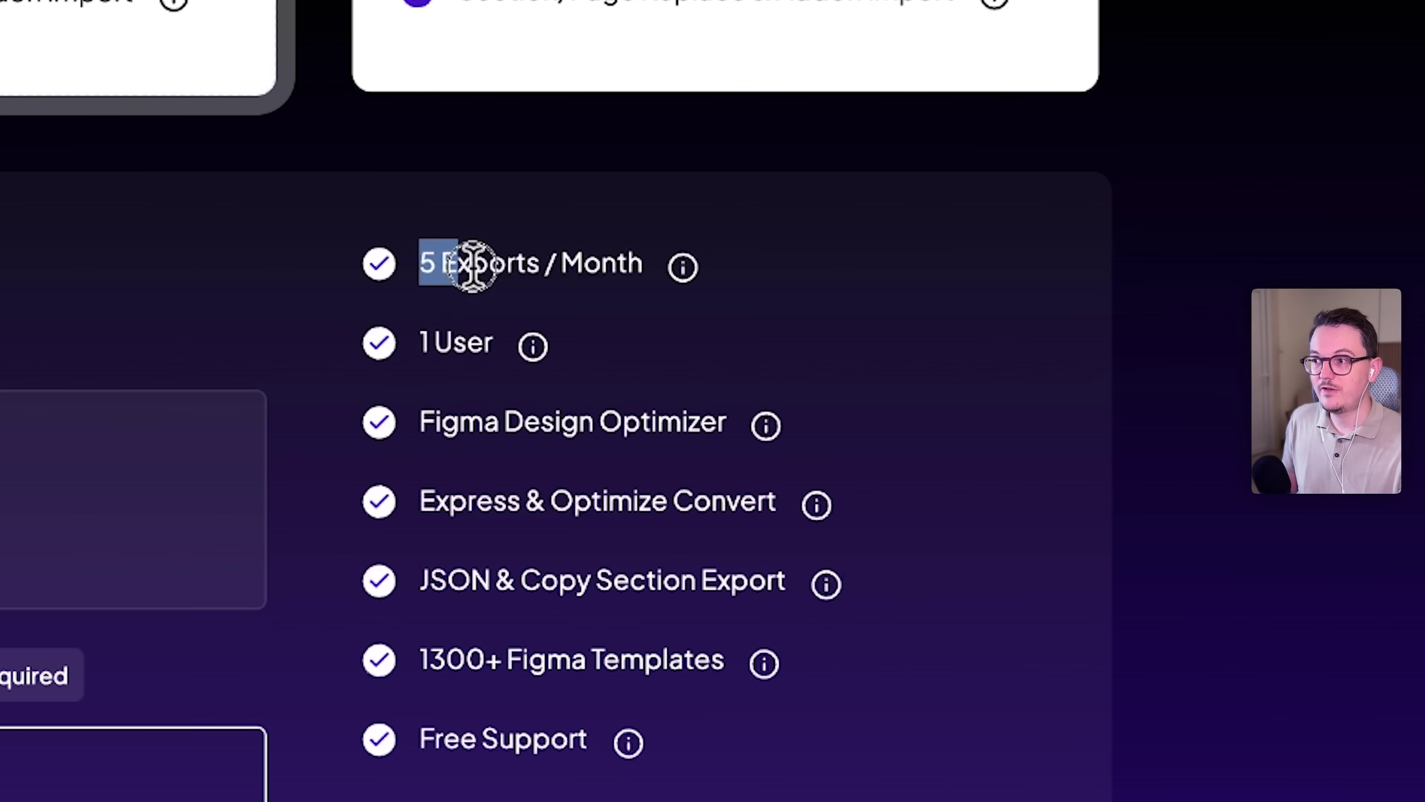
left_click_drag(473, 265, 544, 262)
left_click(541, 262)
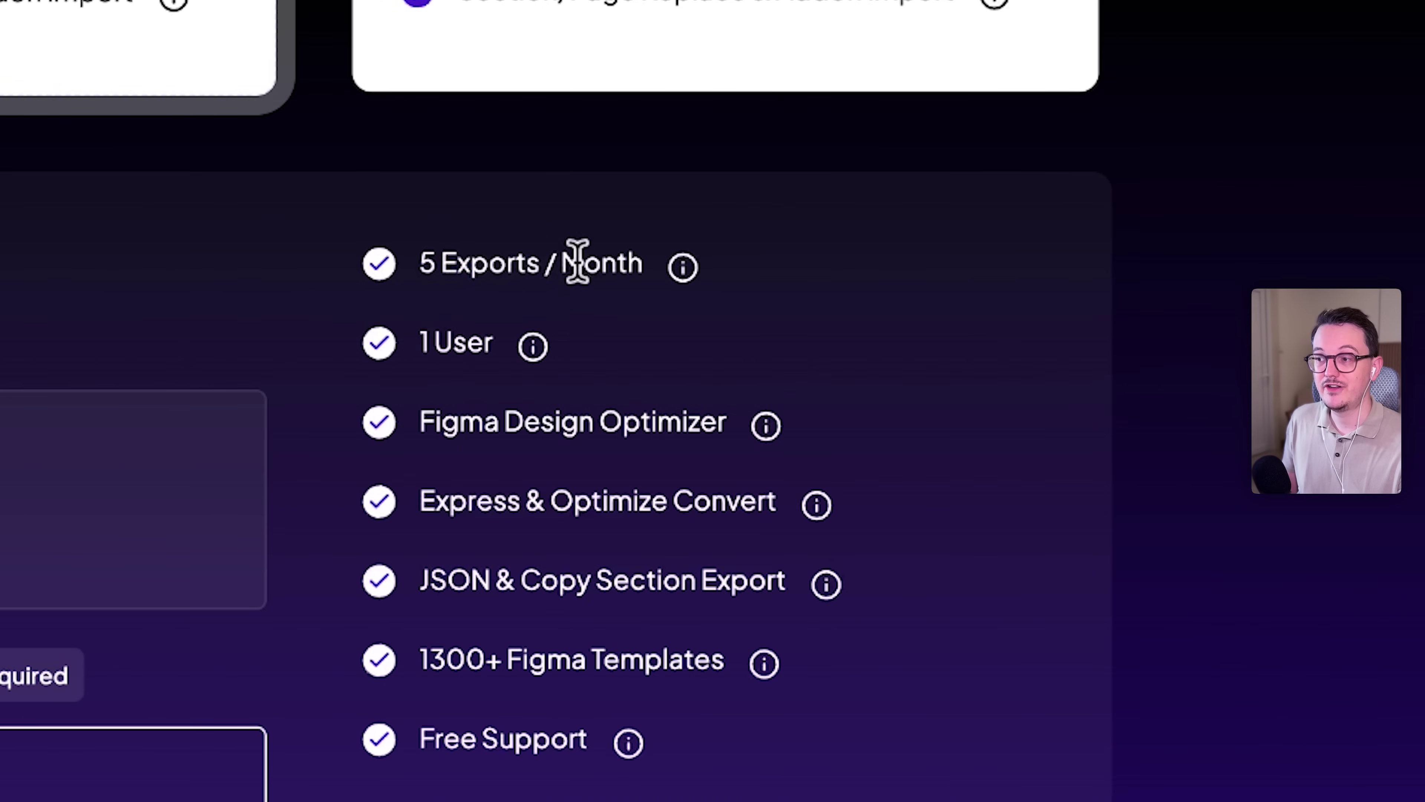
mouse_move(679, 269)
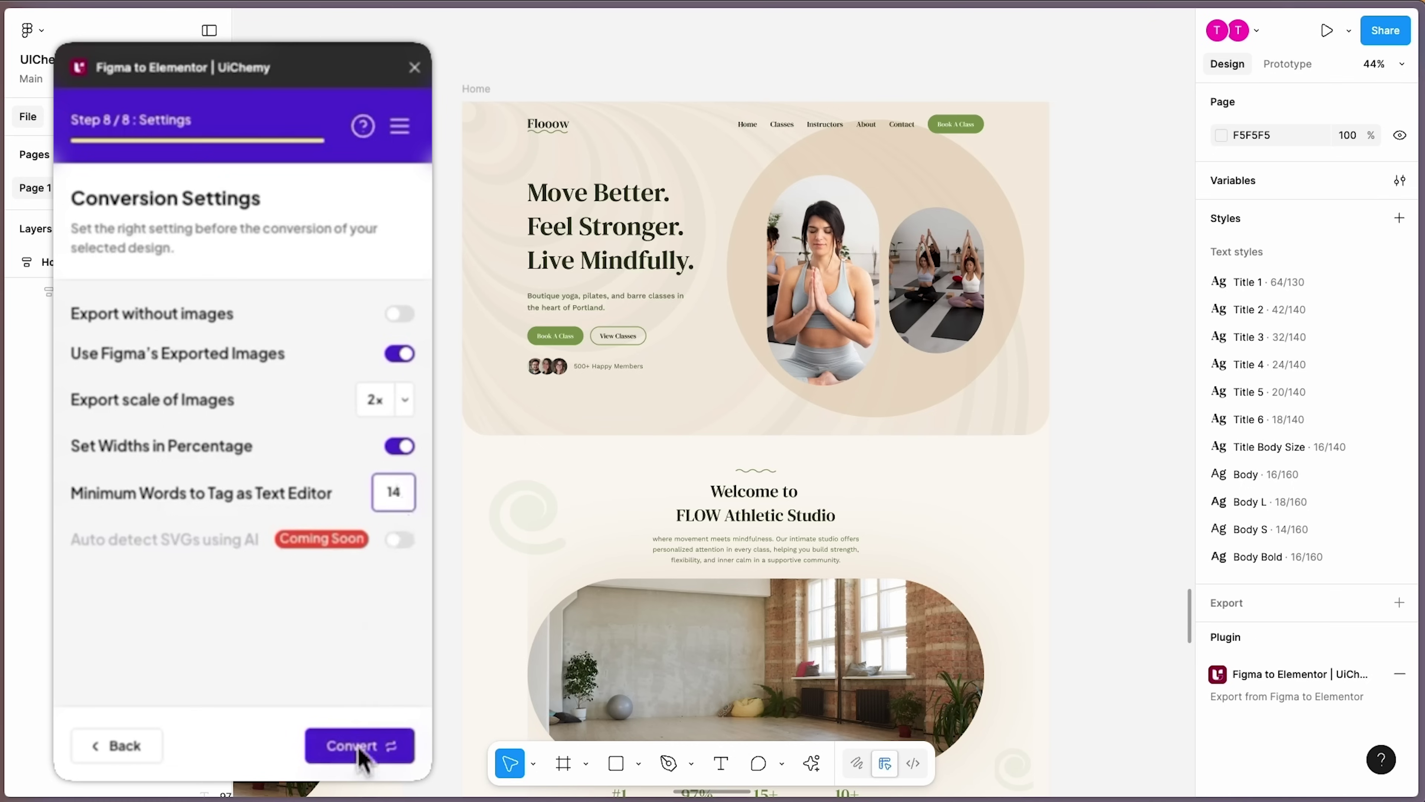
left_click(370, 746)
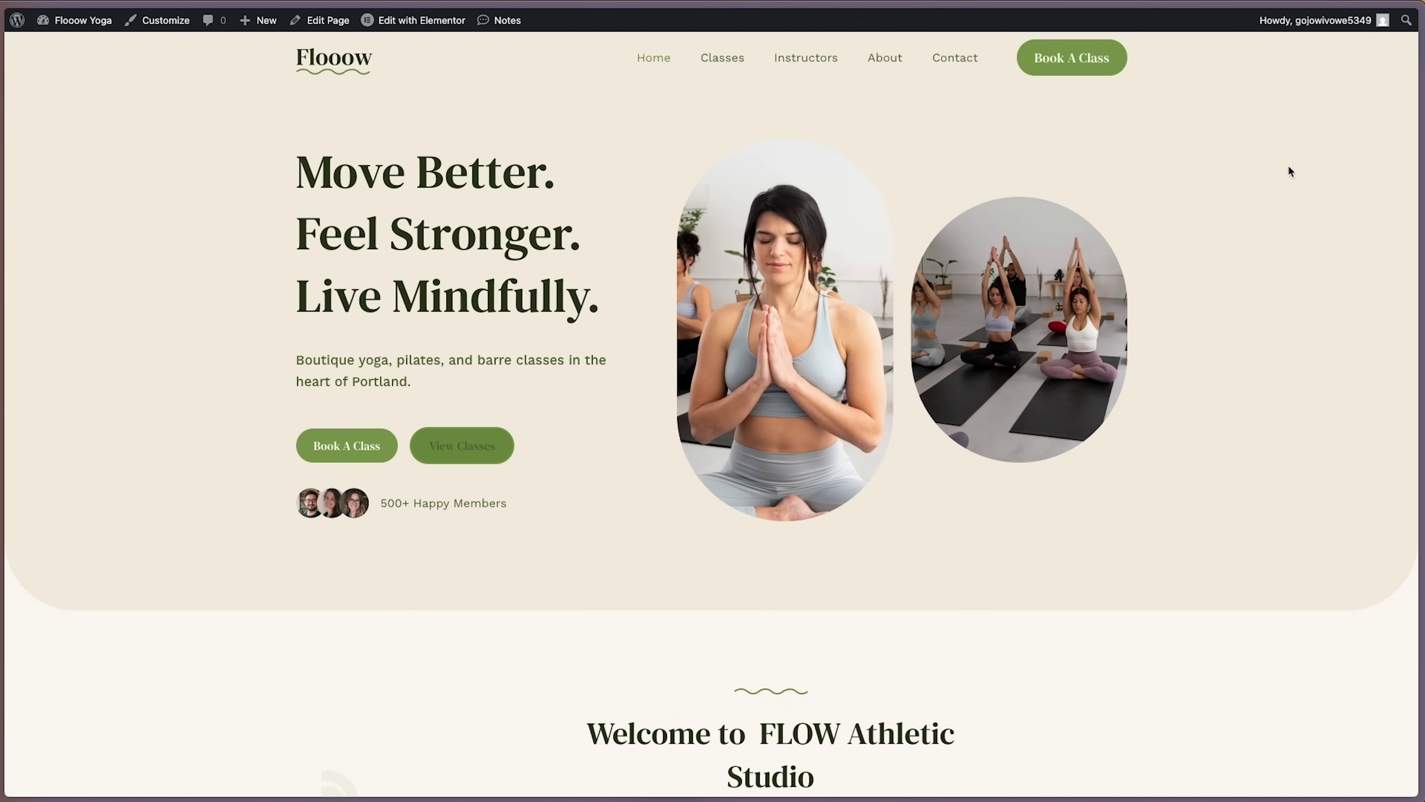
Scroll through the converted Flooow Yoga and EV Voltedge live pages and the Elementor editor.
scroll(1288, 165, "down", 4)
scroll(1288, 170, "down", 20)
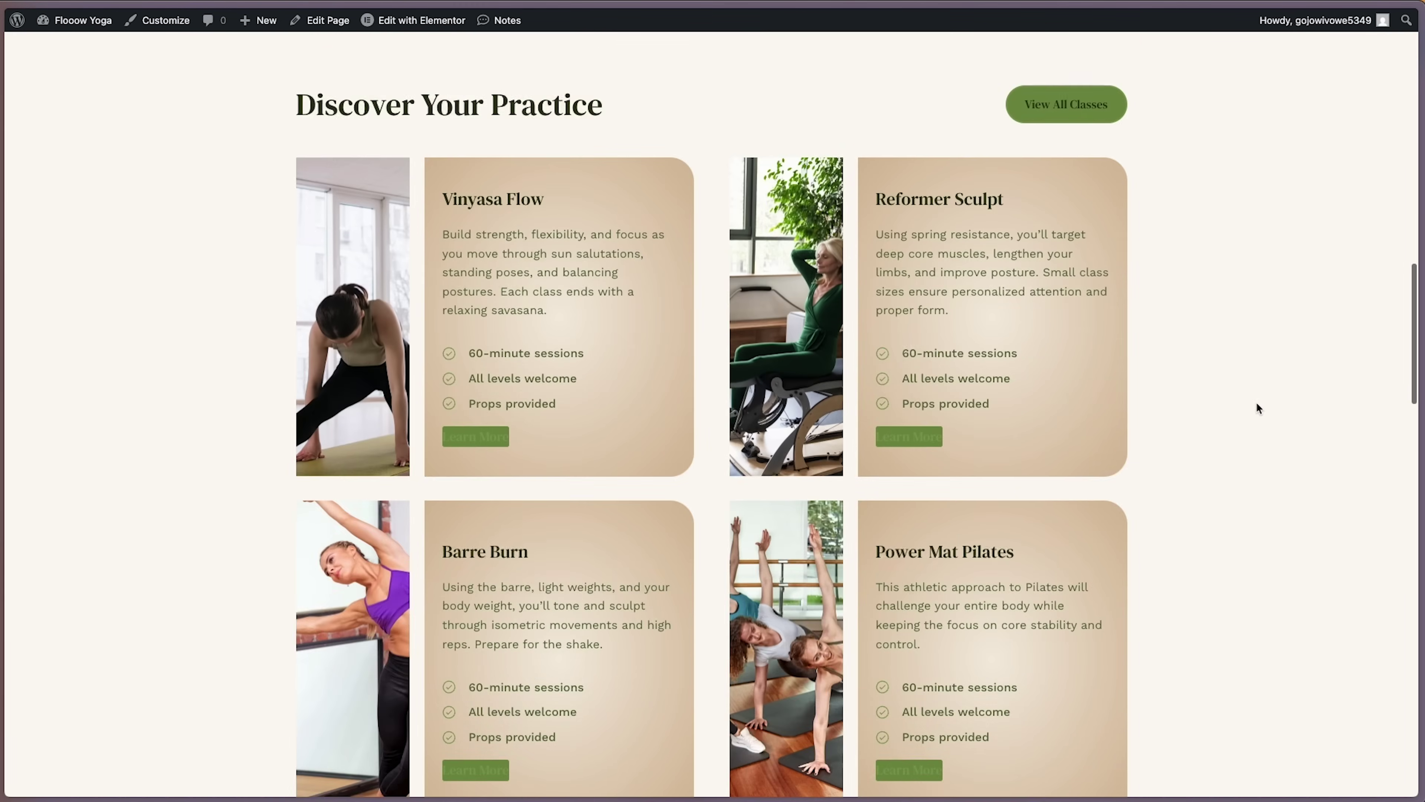
scroll(1257, 404, "down", 15)
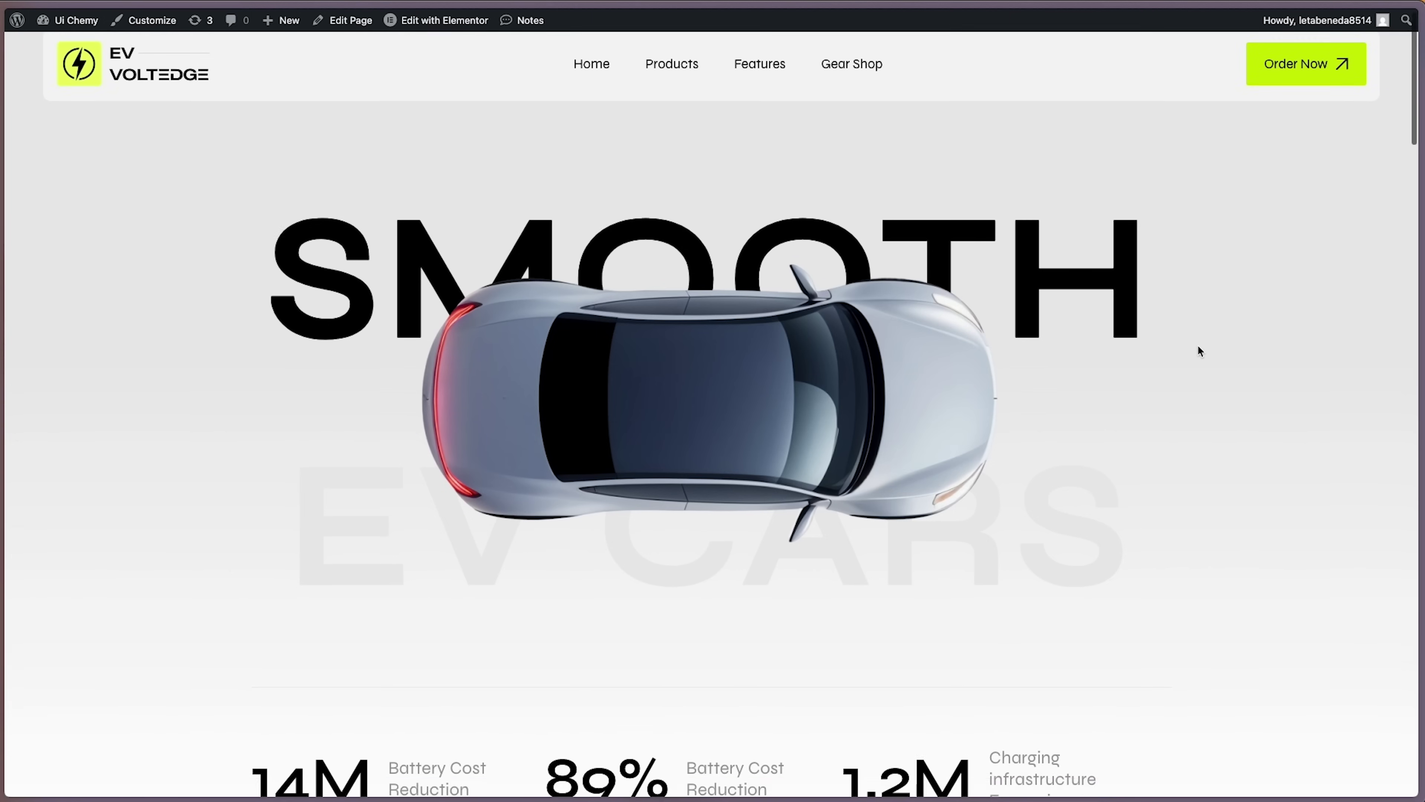
scroll(1197, 344, "down", 10)
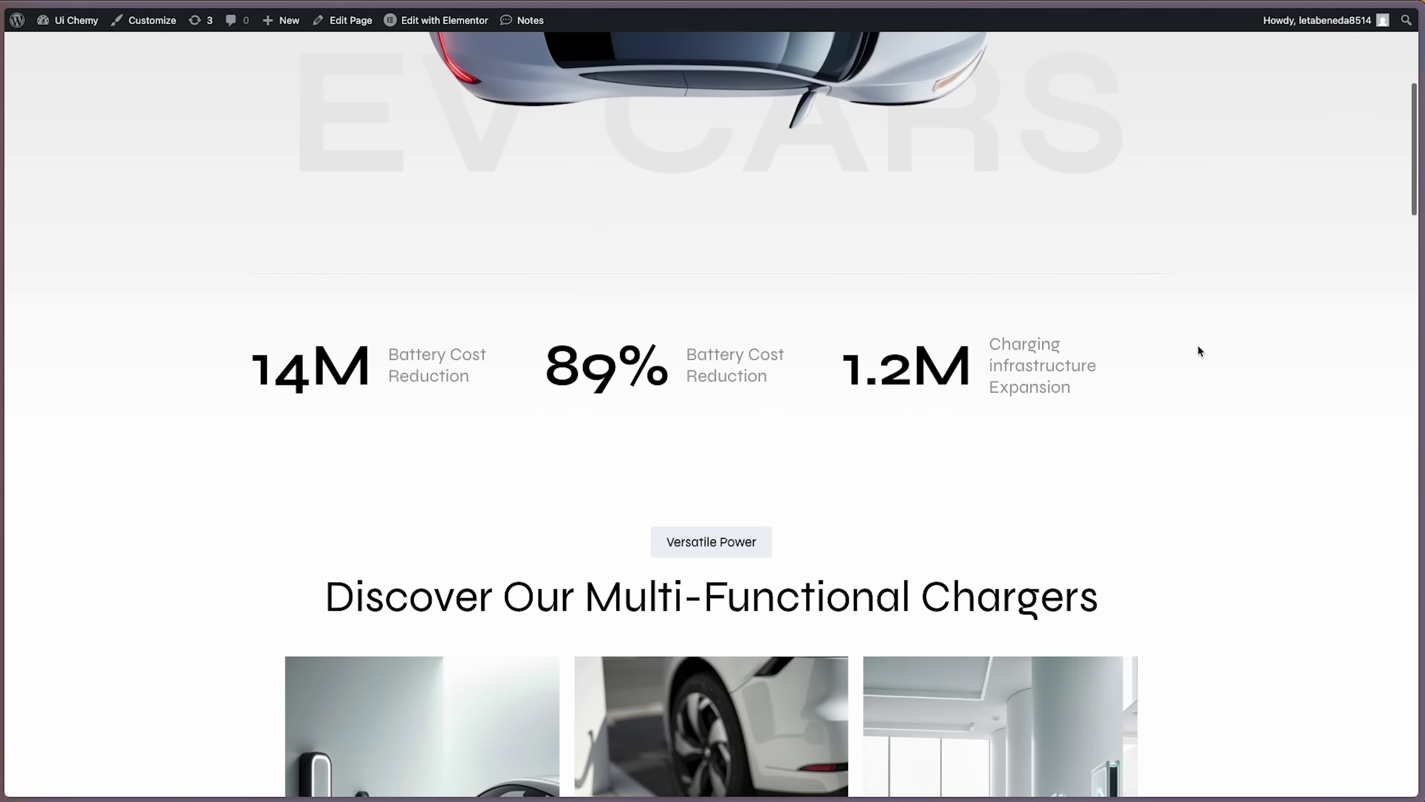
scroll(1196, 350, "down", 12)
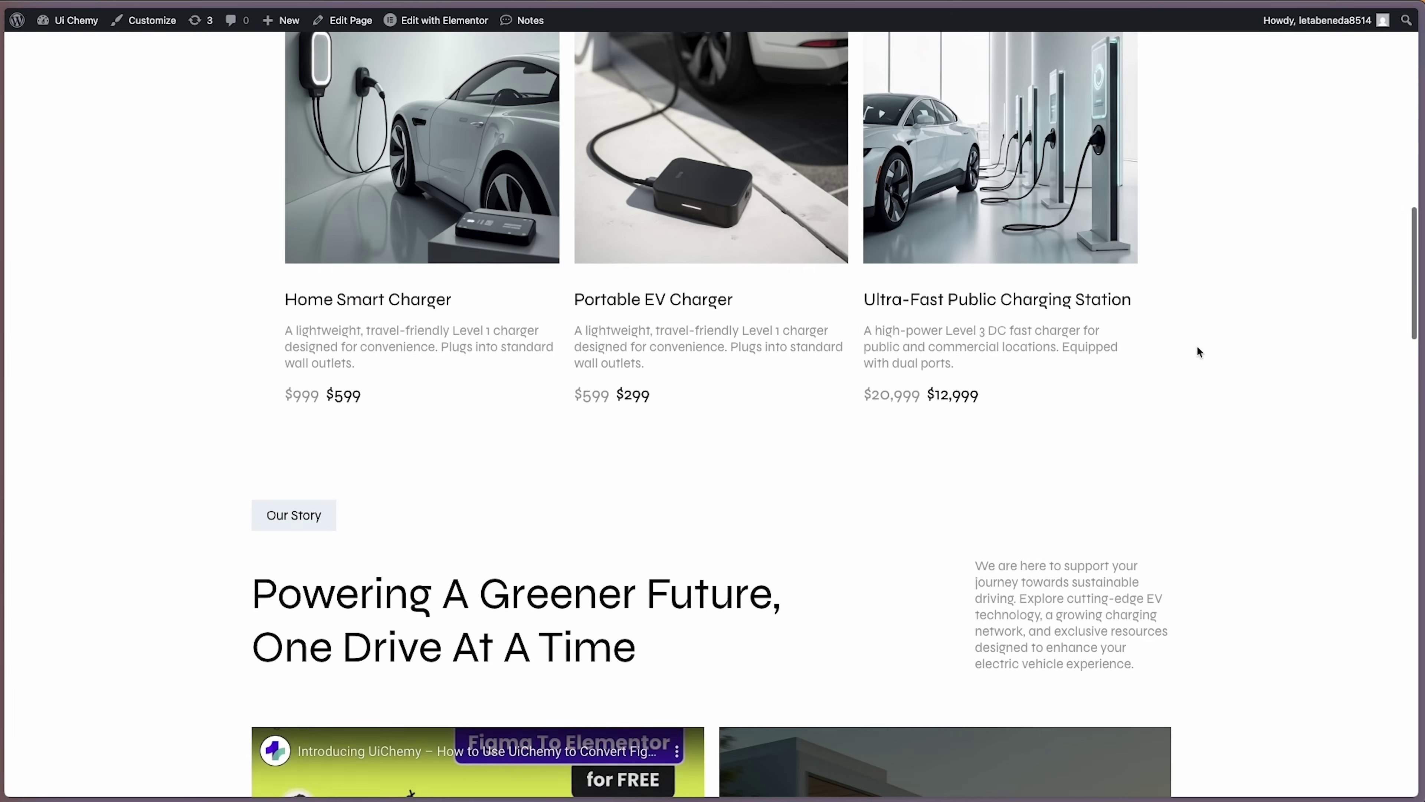
scroll(1197, 352, "down", 15)
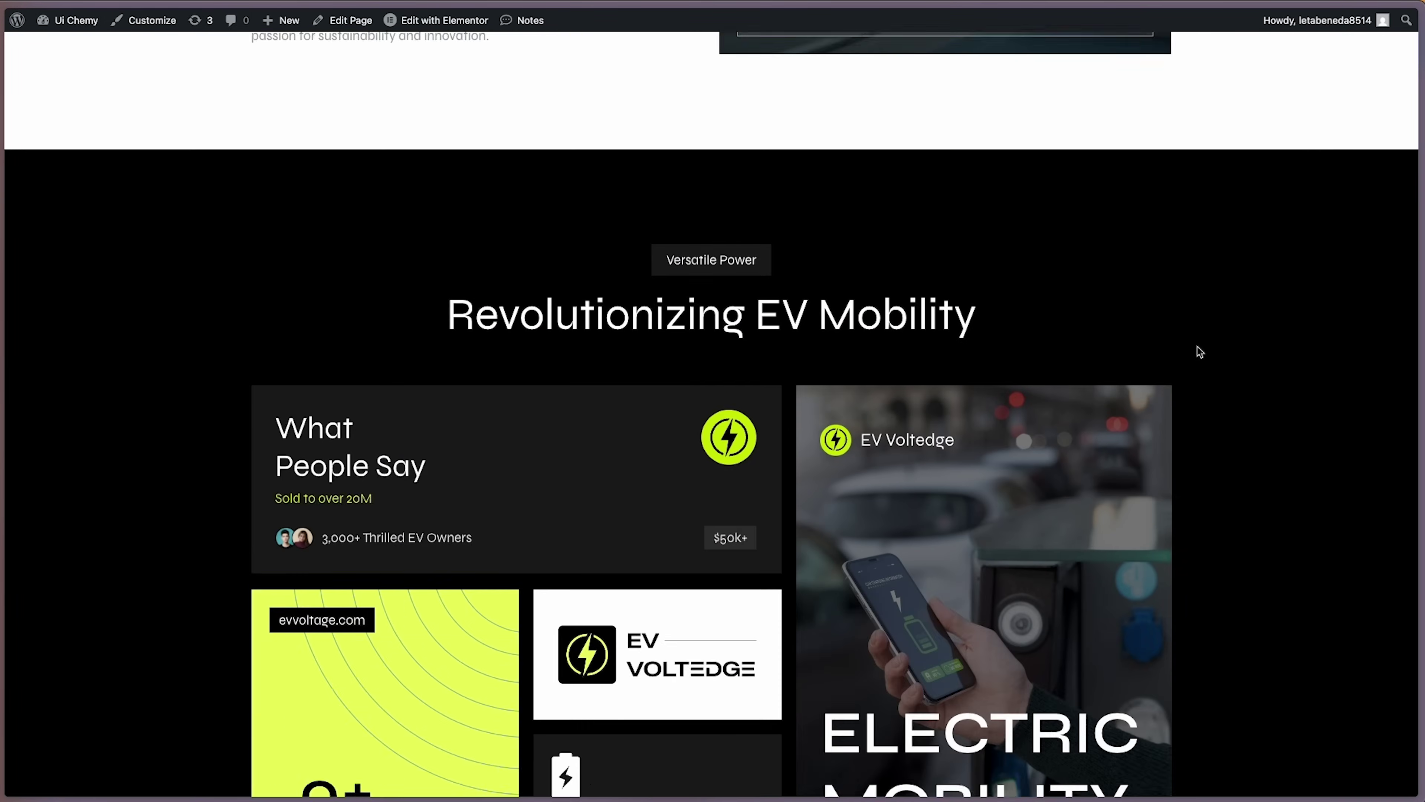
scroll(1199, 352, "down", 15)
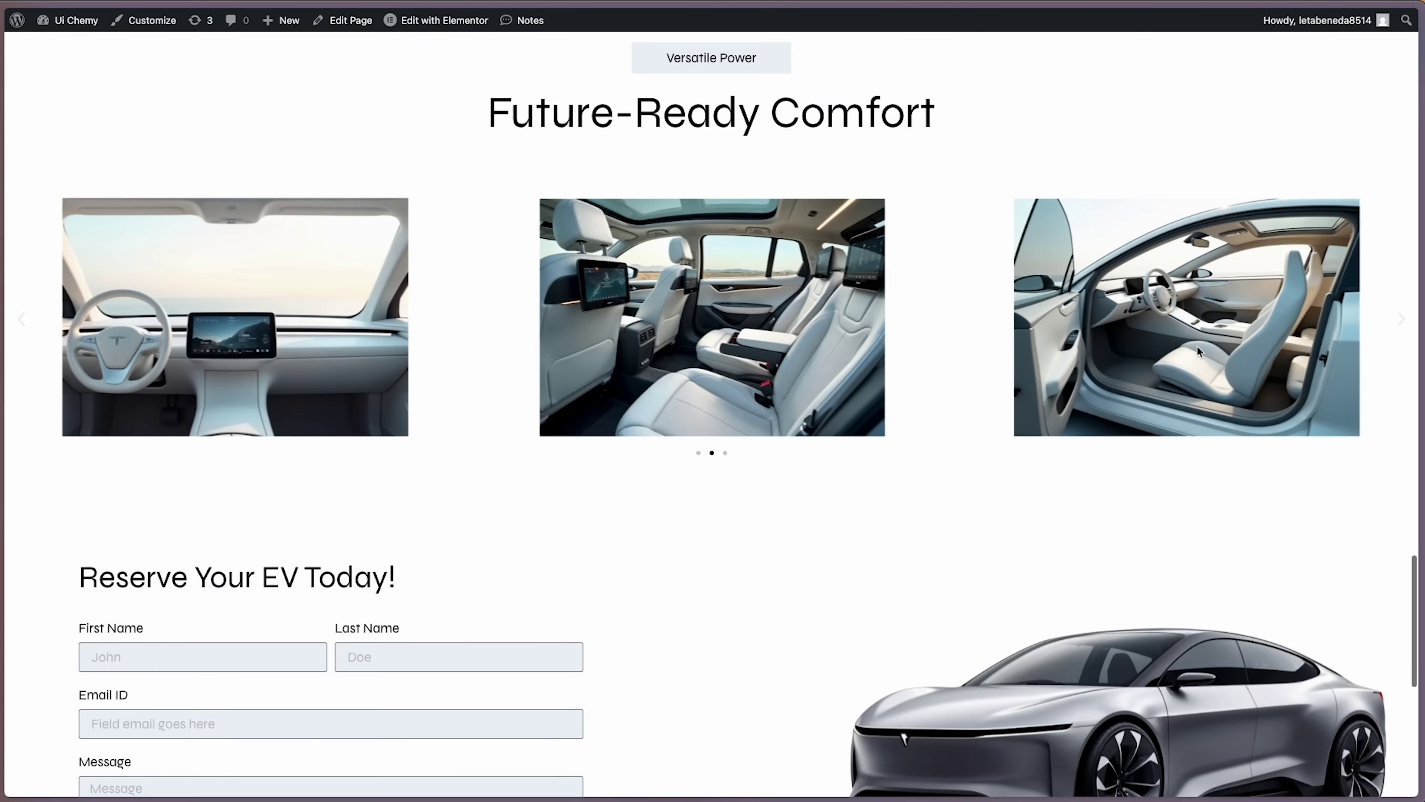
scroll(1197, 348, "down", 4)
scroll(1197, 348, "down", 1)
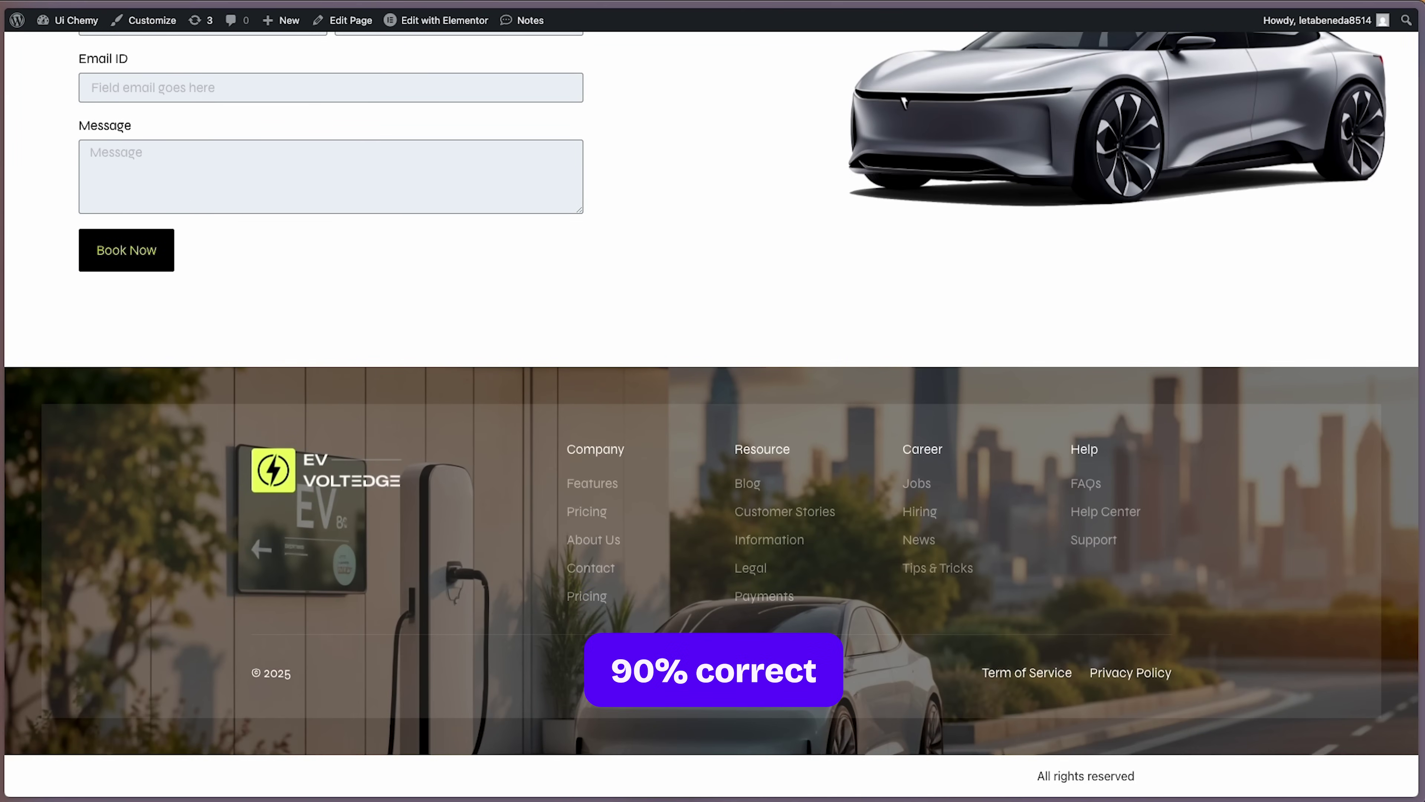
scroll(851, 387, "down", 1)
scroll(1197, 345, "up", 10)
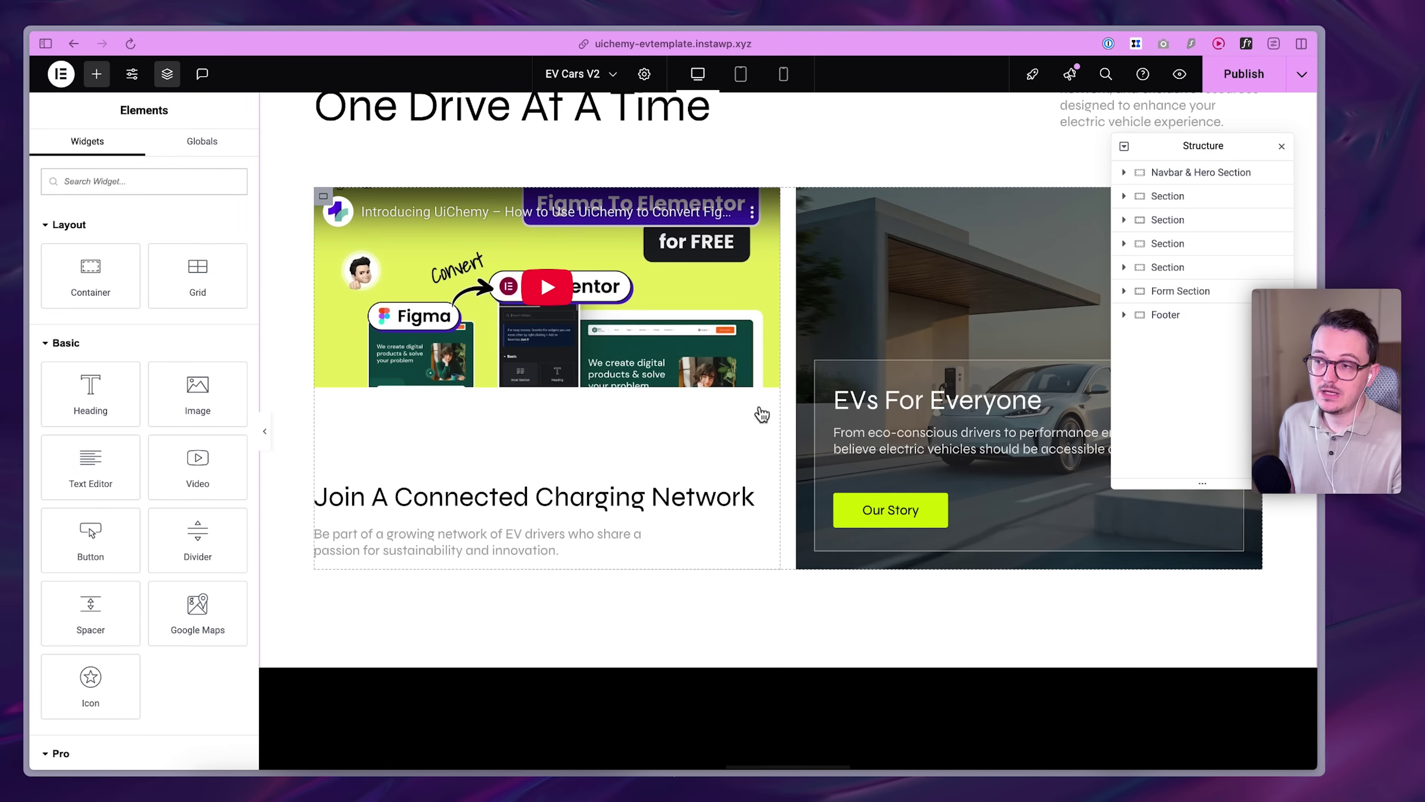
scroll(757, 414, "down", 10)
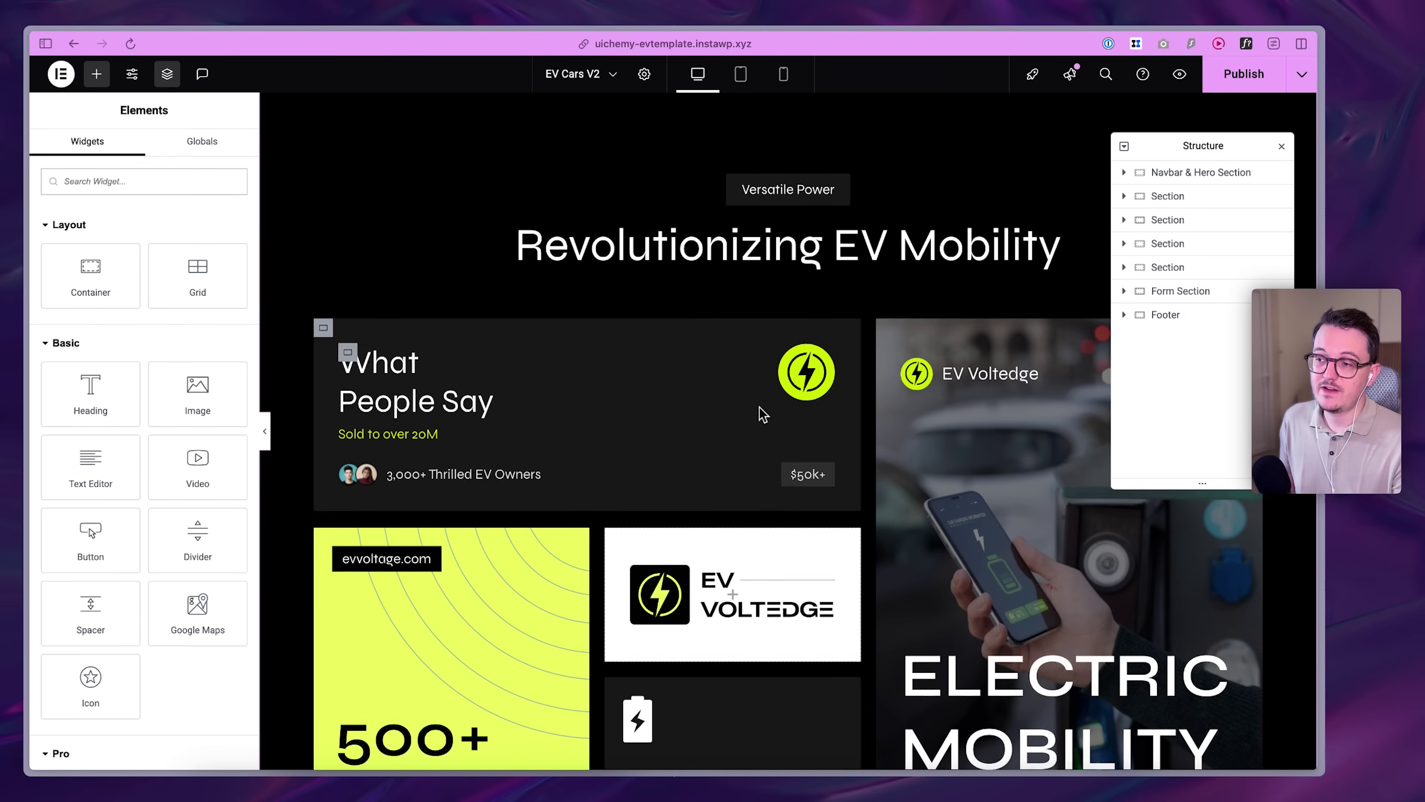
scroll(761, 414, "down", 3)
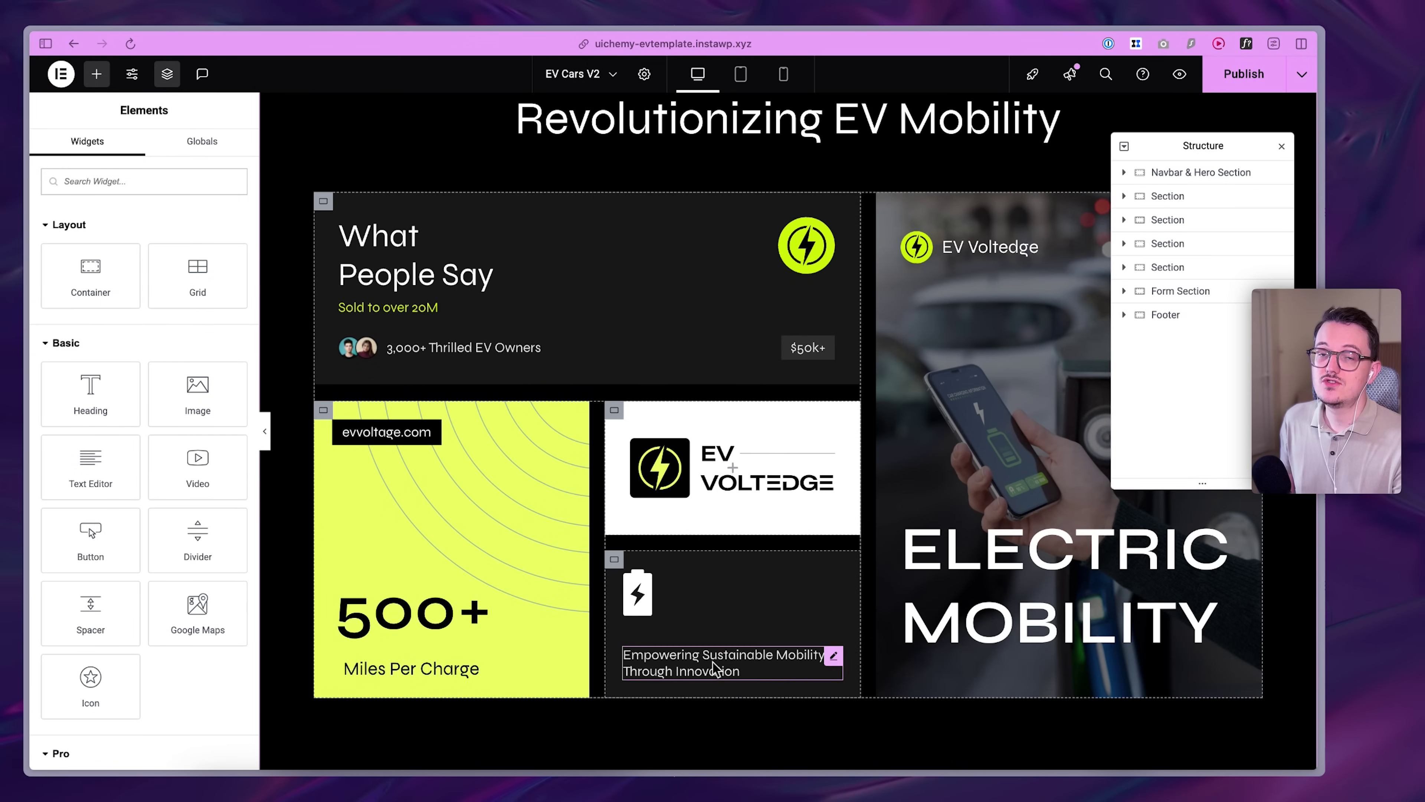
scroll(754, 621, "up", 3)
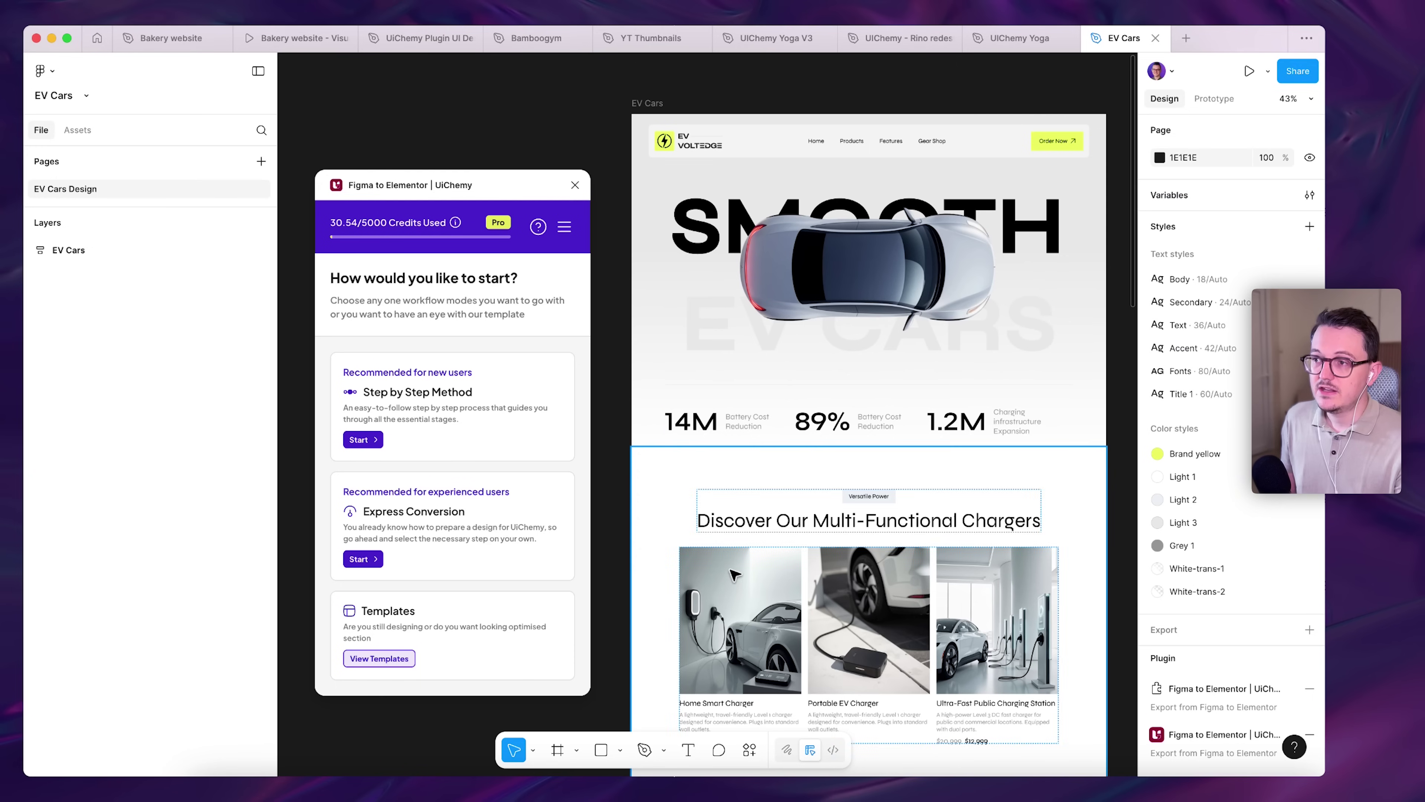
Select the EV Cars chargers Section frame and scroll through the canvas to inspect it.
scroll(1104, 412, "down", 2)
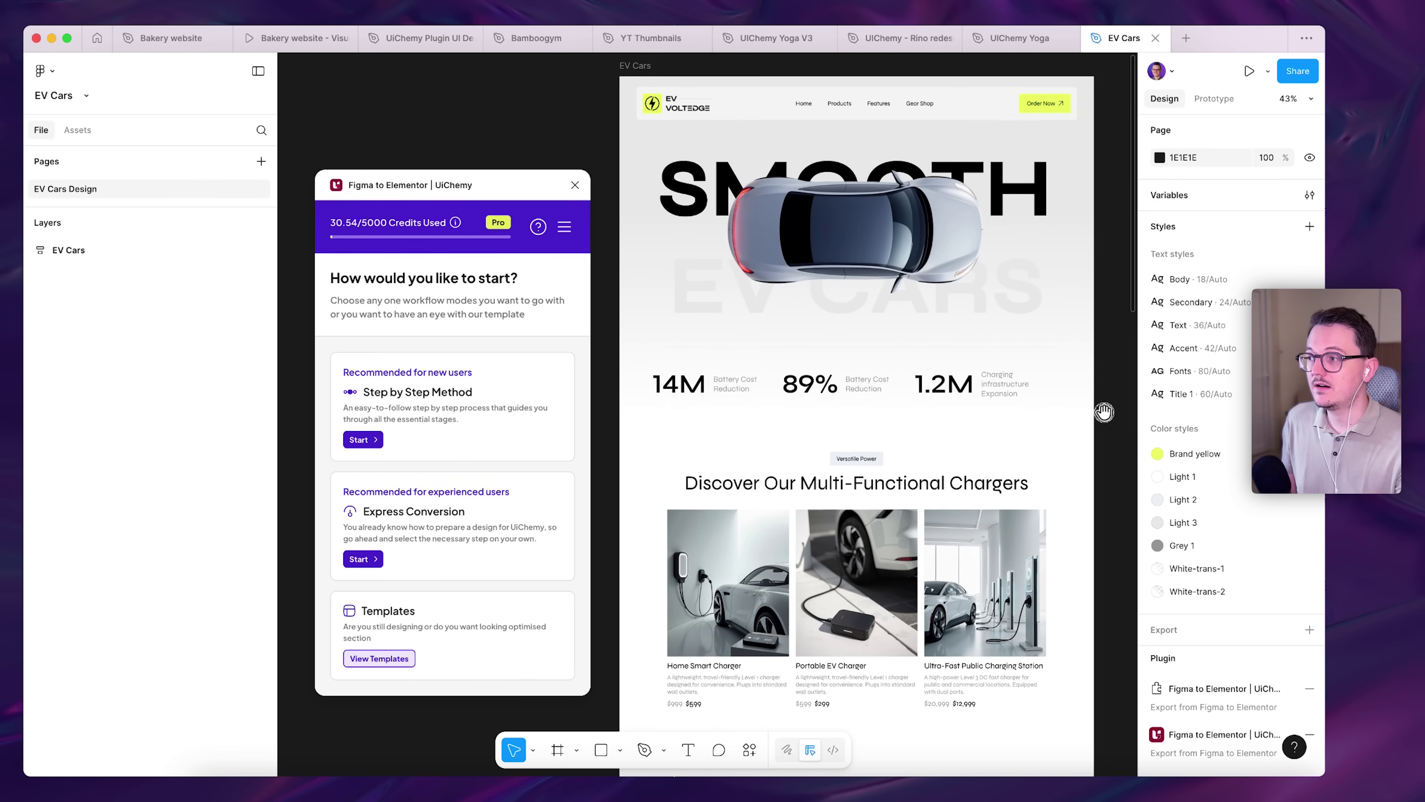
scroll(1104, 411, "down", 2)
left_click(1059, 402)
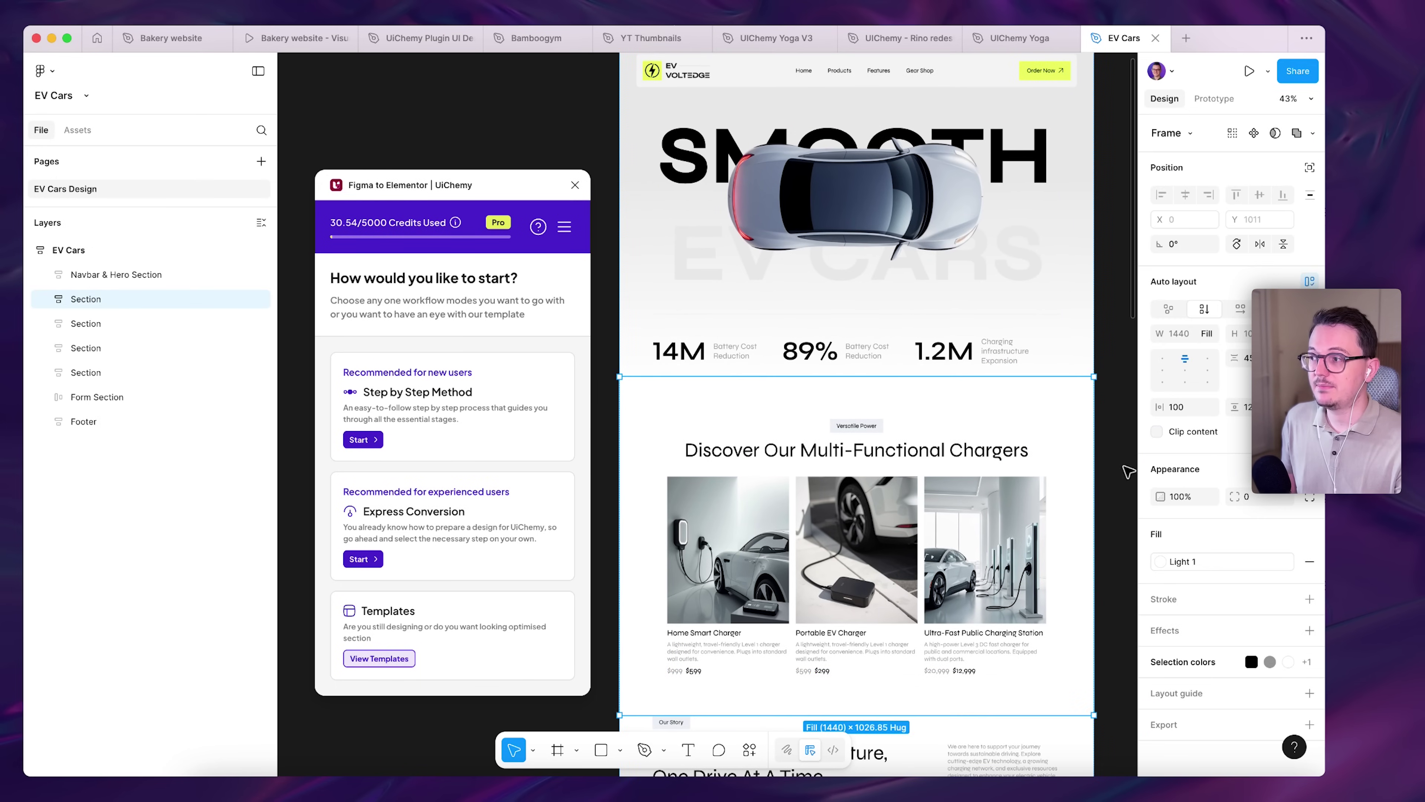
scroll(1113, 439, "down", 5)
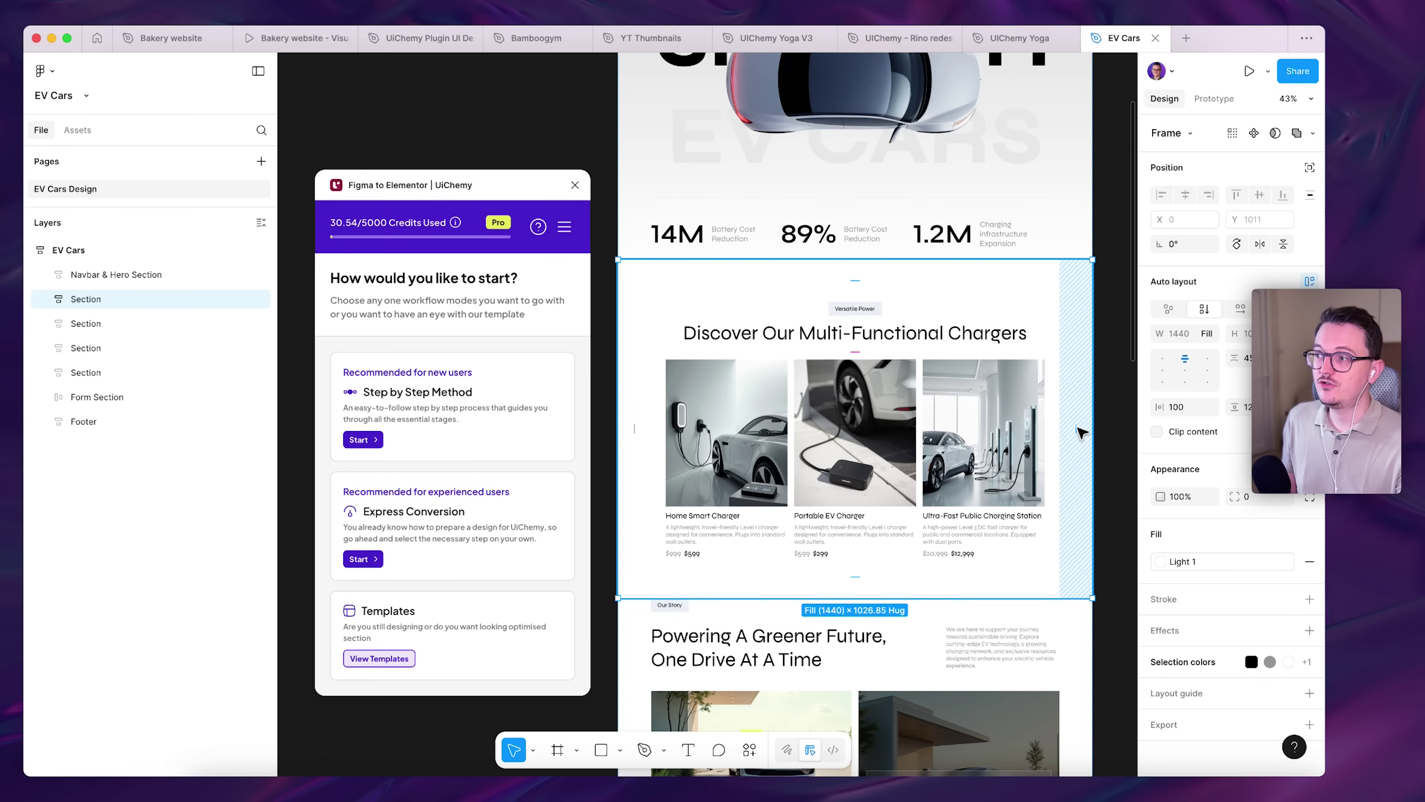
scroll(818, 389, "down", 8)
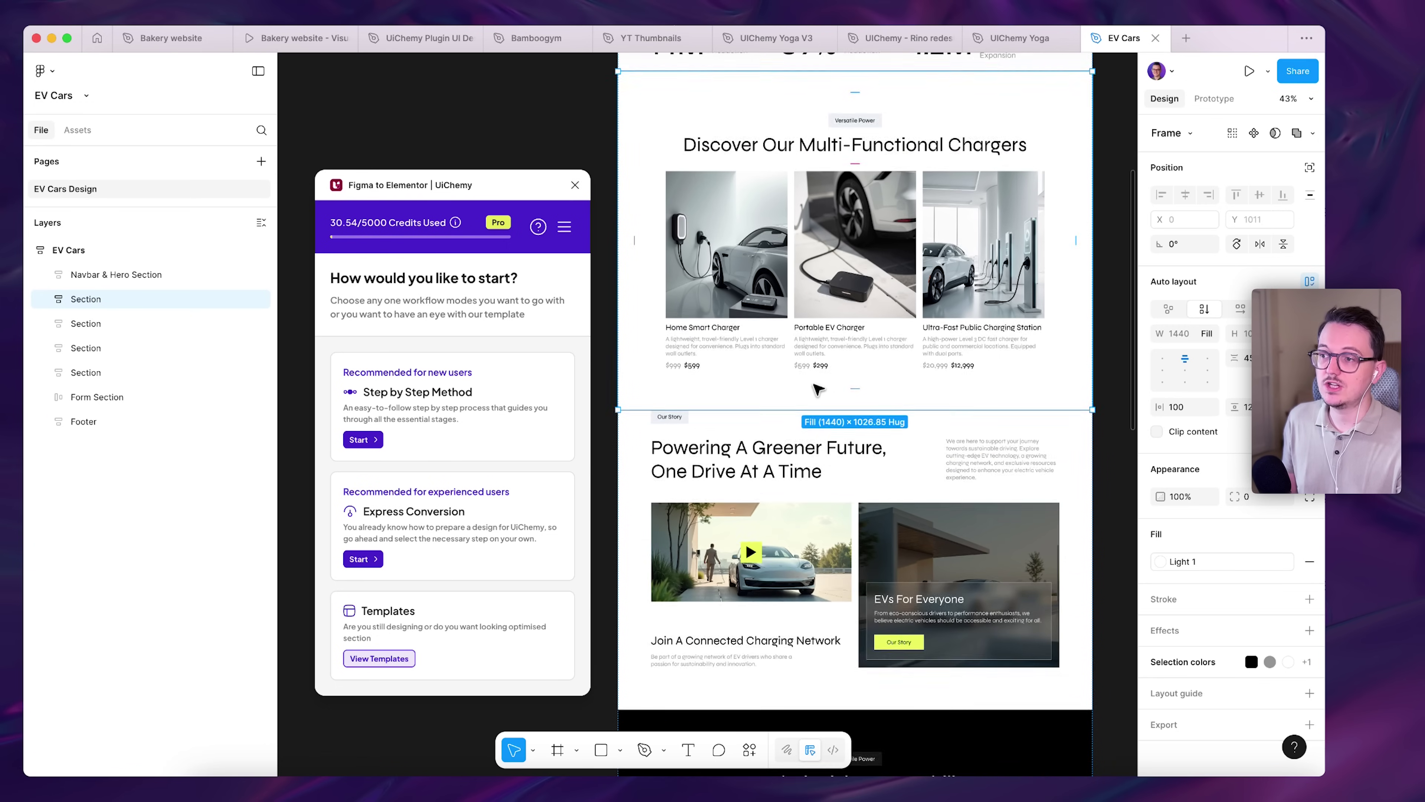
scroll(818, 389, "down", 4)
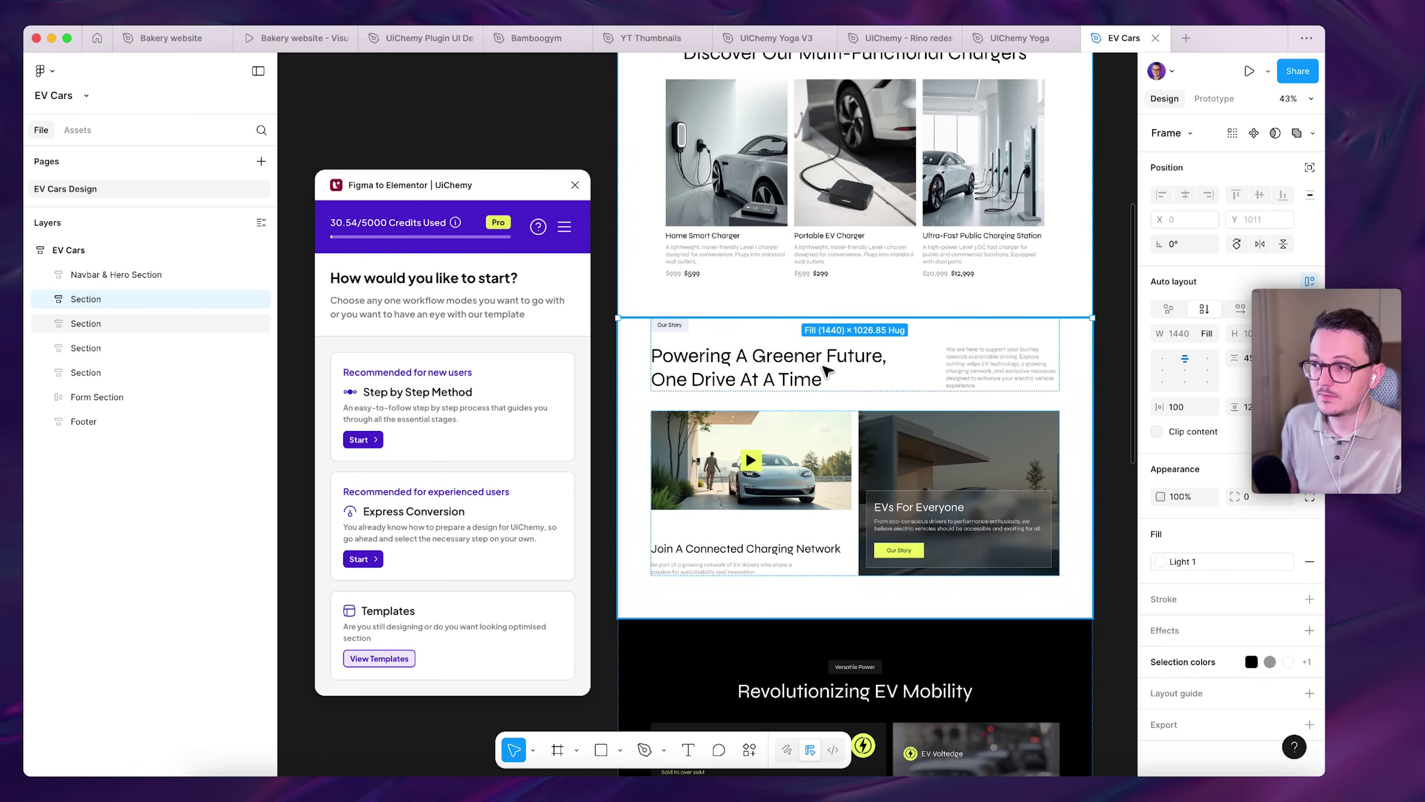
scroll(826, 370, "down", 2)
key("ctrl+shift+Tab")
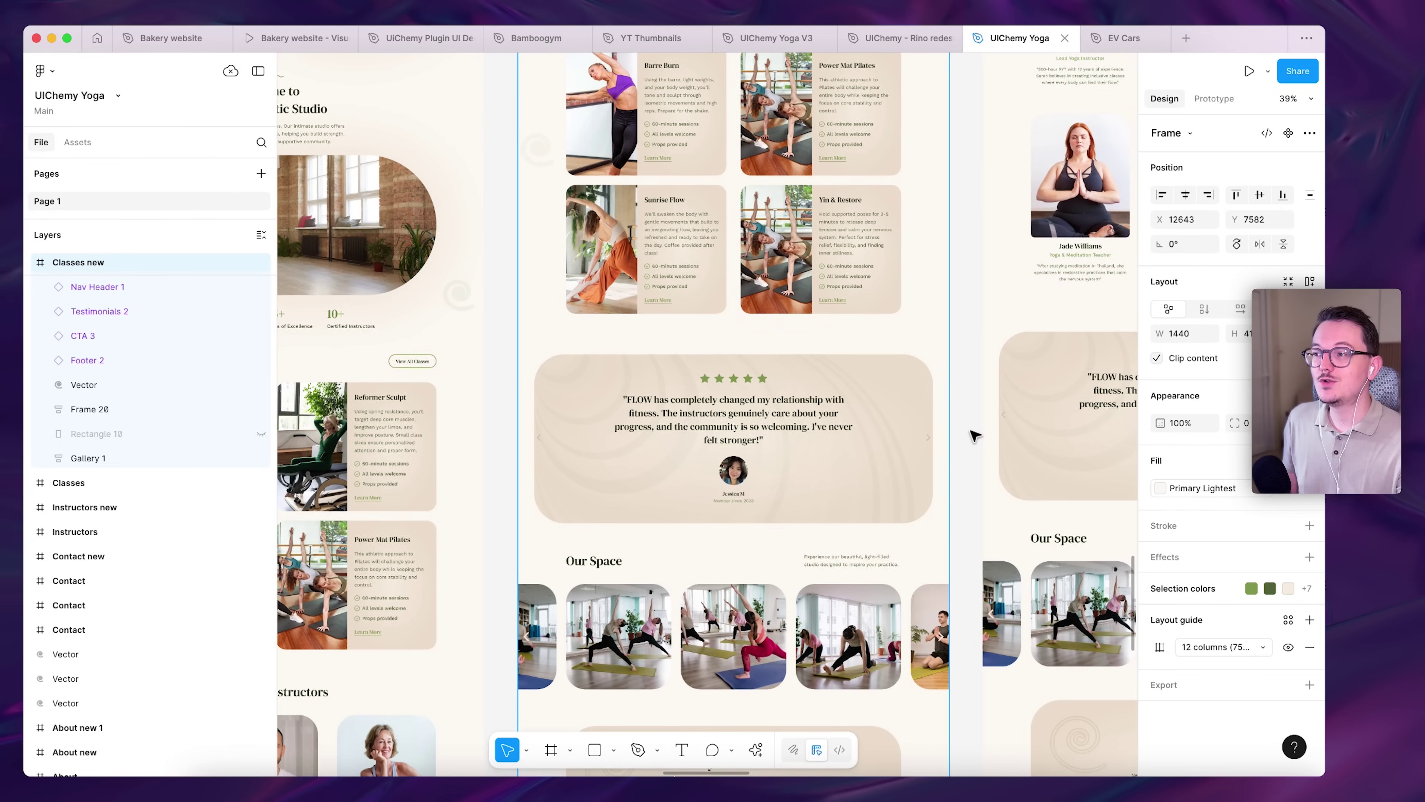
scroll(975, 435, "up", 3)
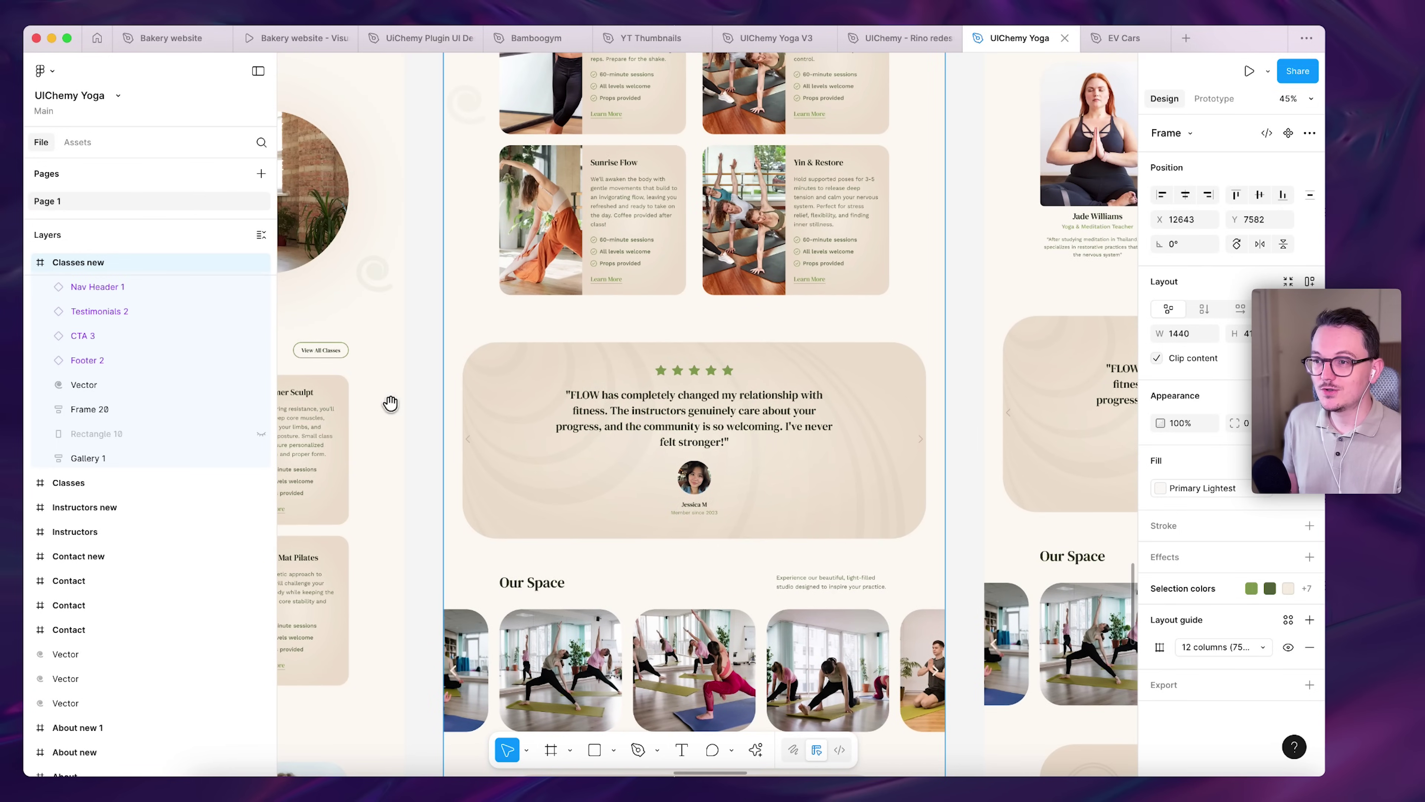
scroll(390, 403, "left", 10)
left_click(423, 325)
key("Escape")
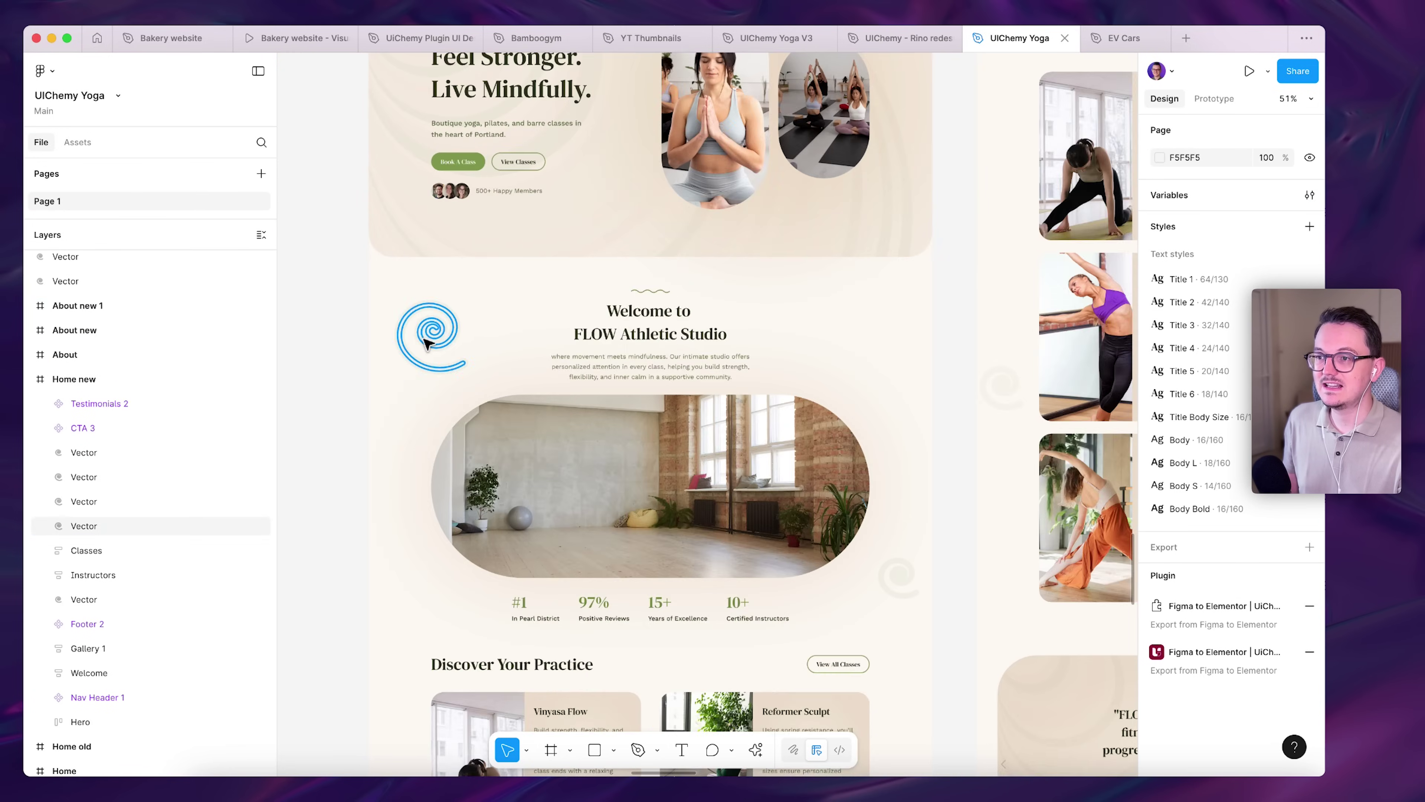
scroll(427, 344, "up", 3)
left_click(430, 345)
scroll(455, 351, "down", 5)
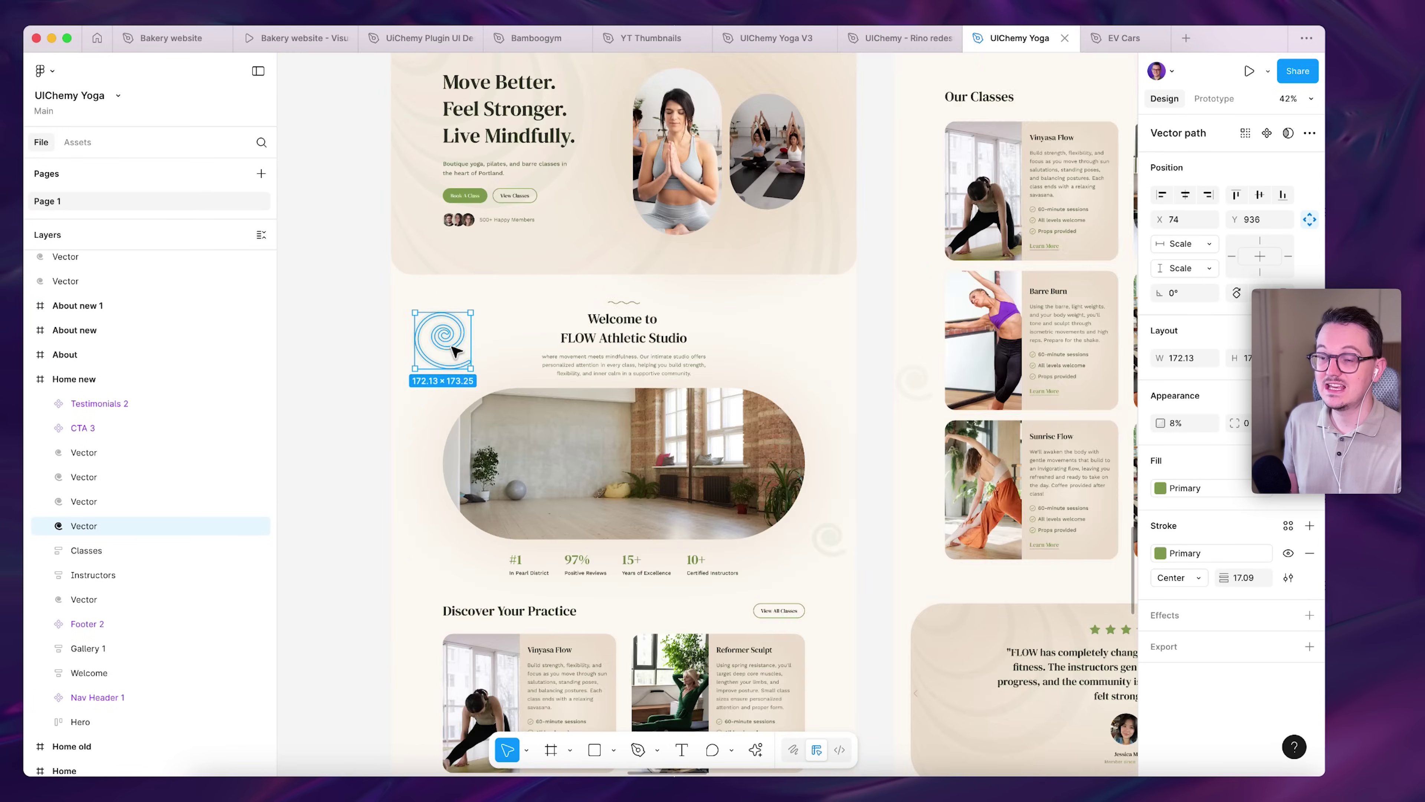
scroll(449, 345, "up", 3)
key("Escape")
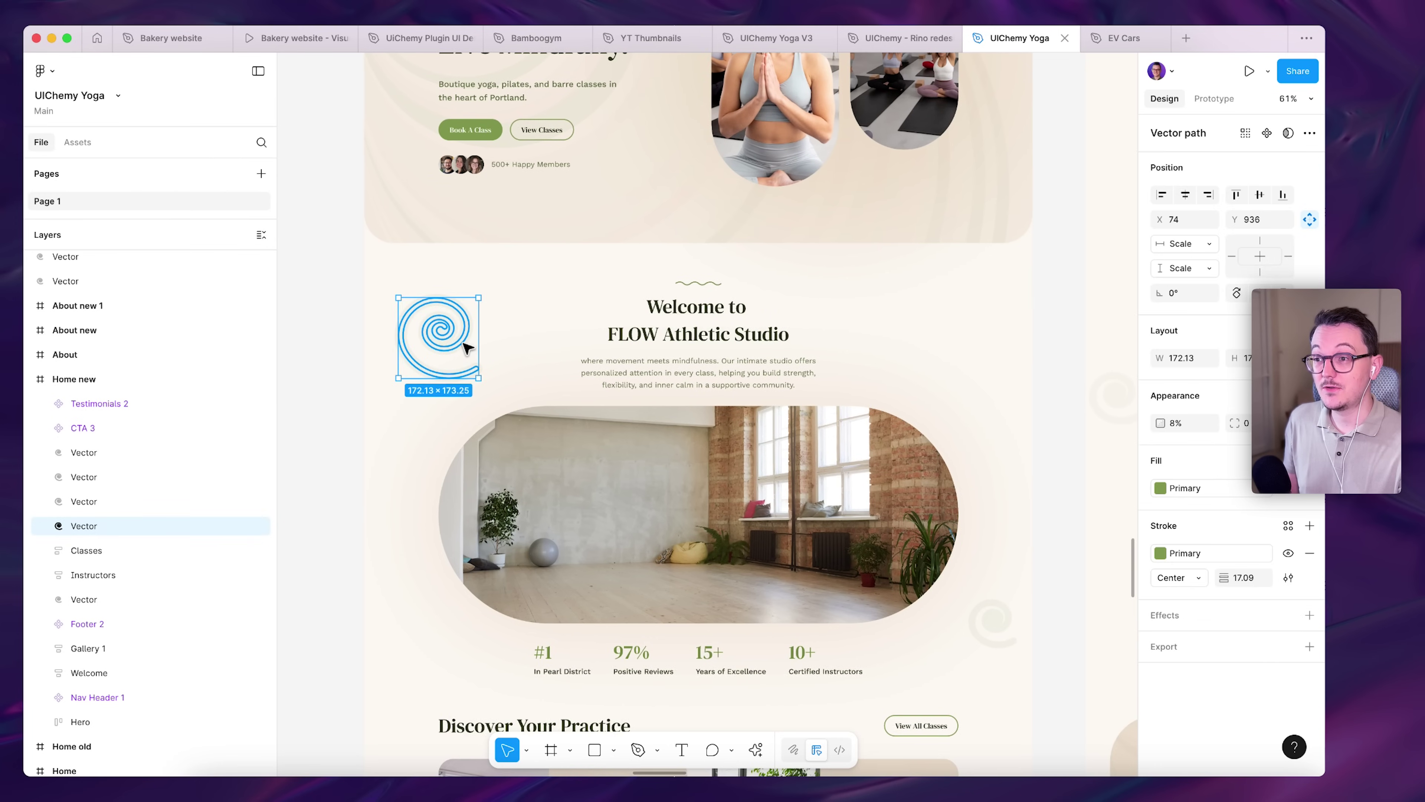
left_click(1038, 387)
scroll(1038, 388, "down", 1)
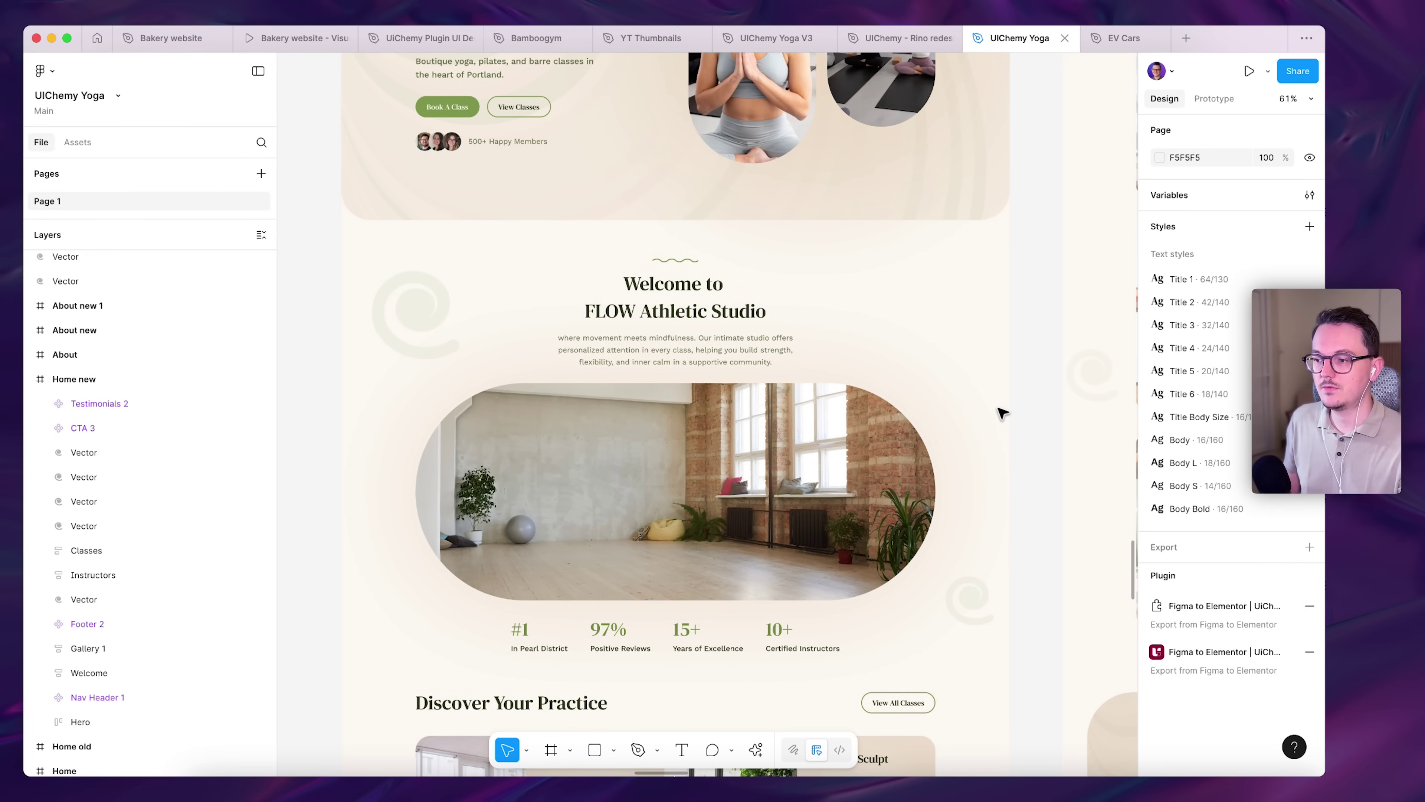
scroll(1002, 414, "down", 5)
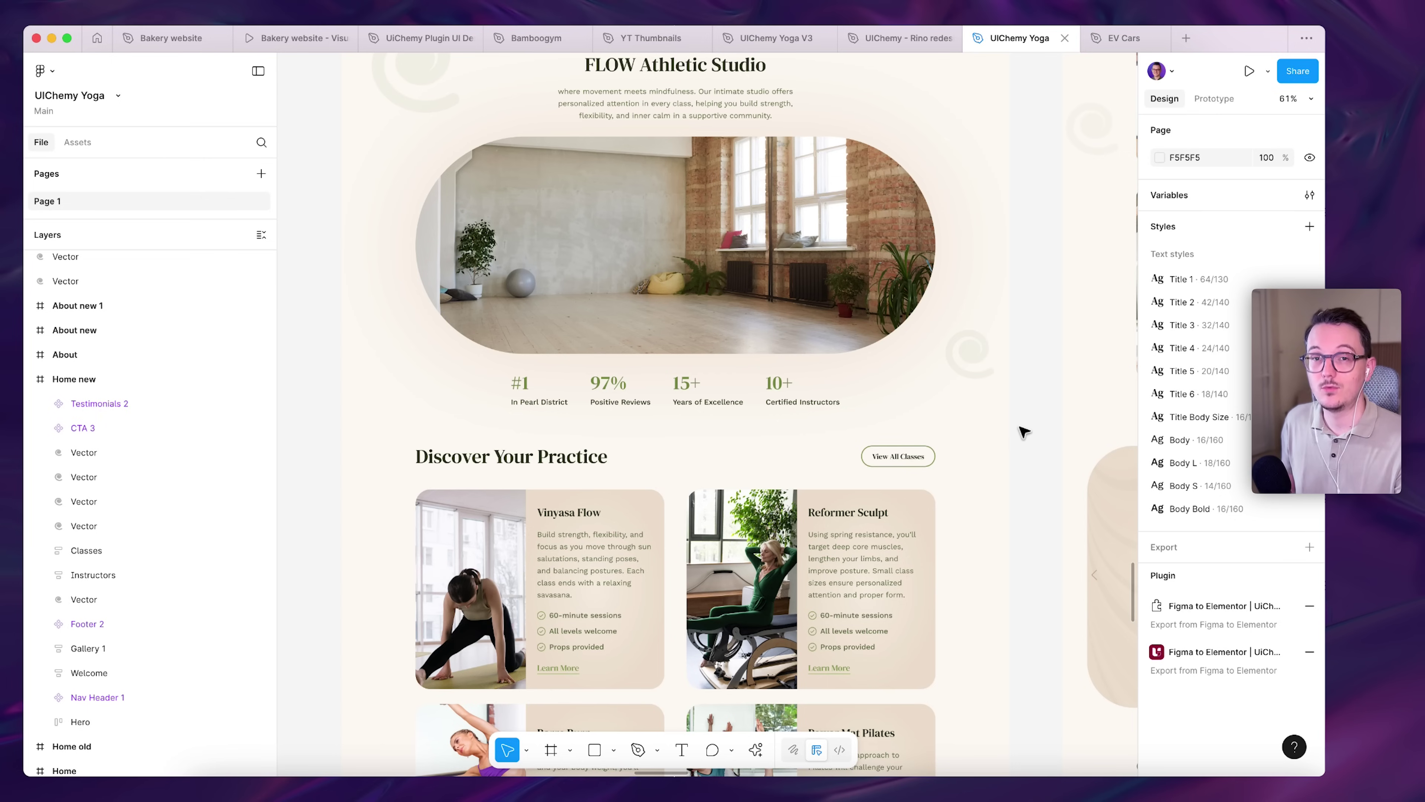
scroll(1020, 428, "up", 10)
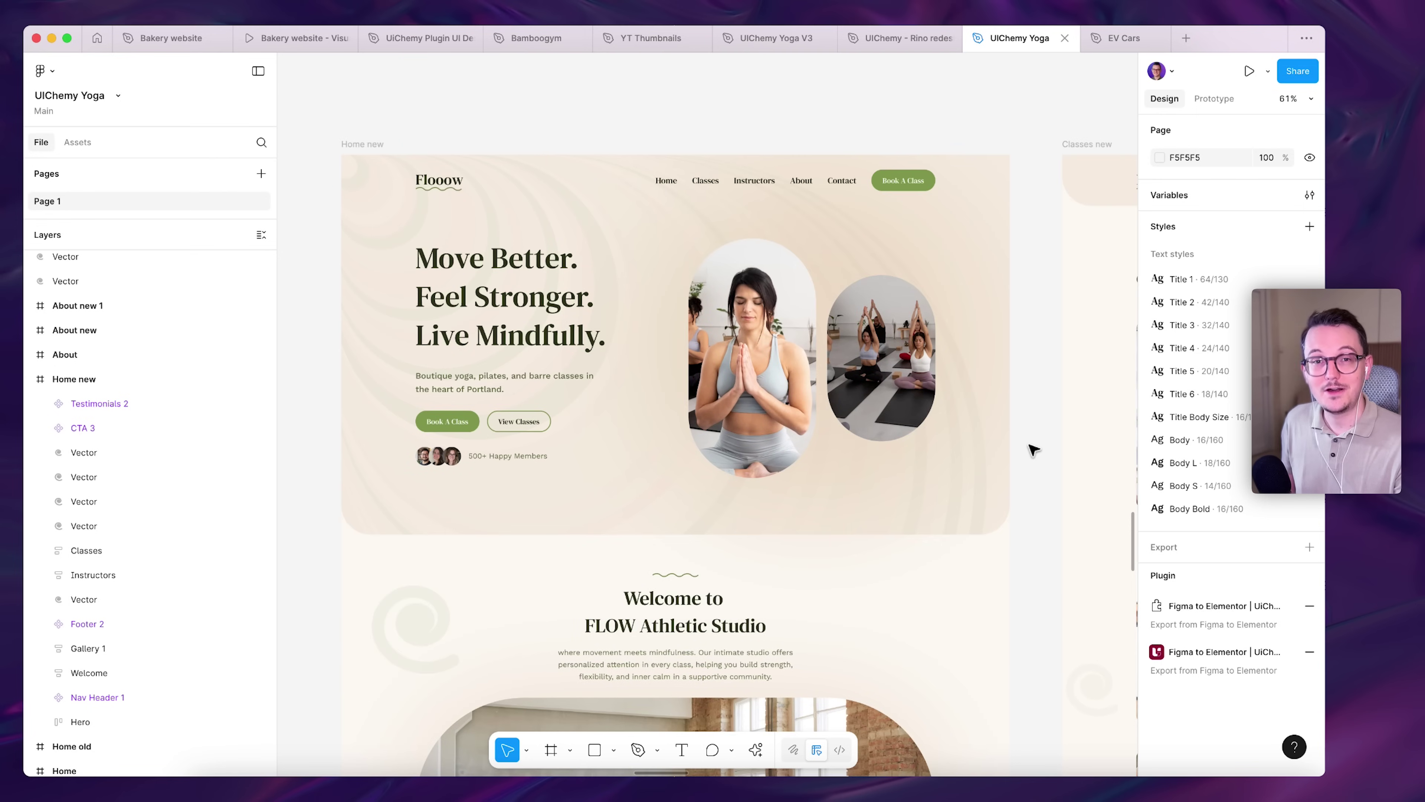
scroll(1032, 449, "down", 1)
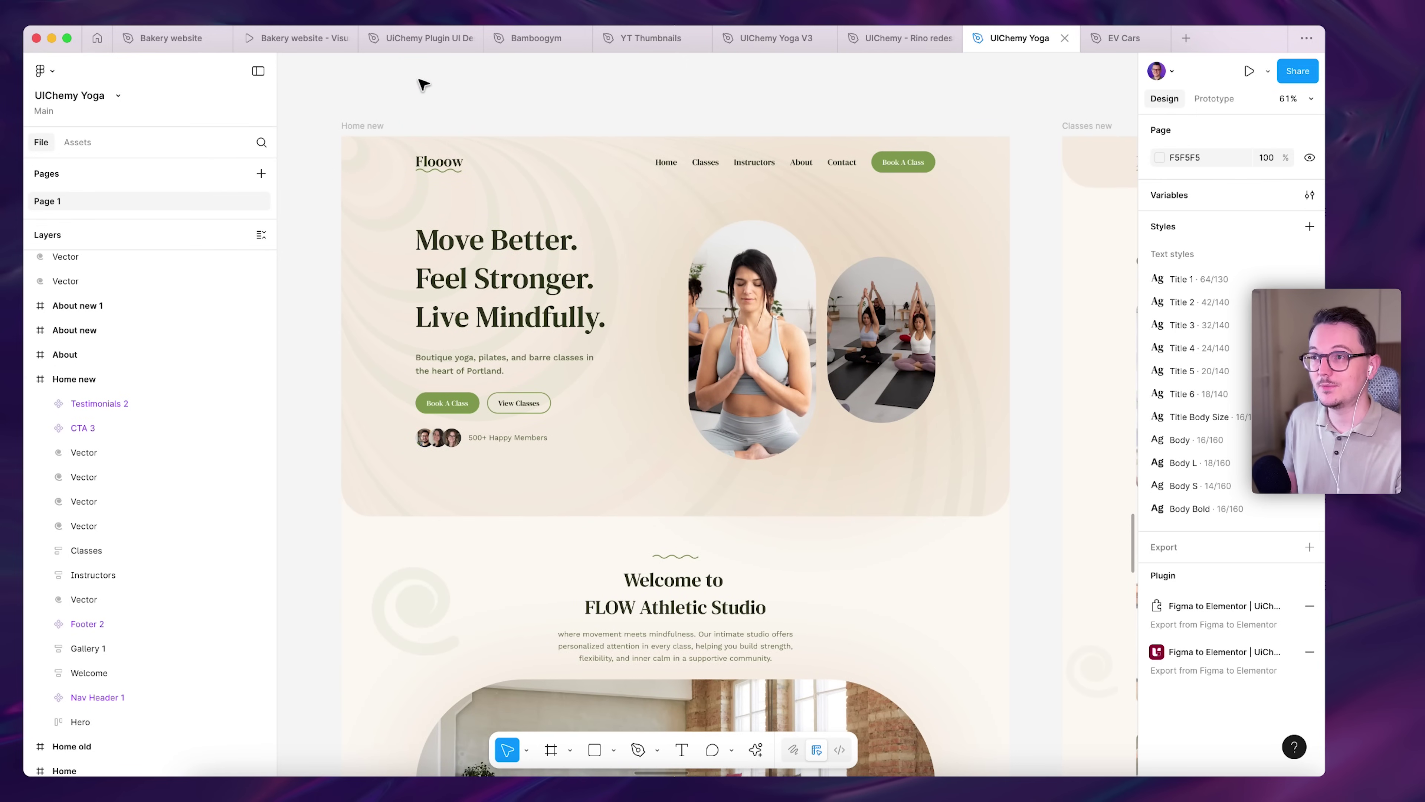
scroll(377, 151, "up", 1)
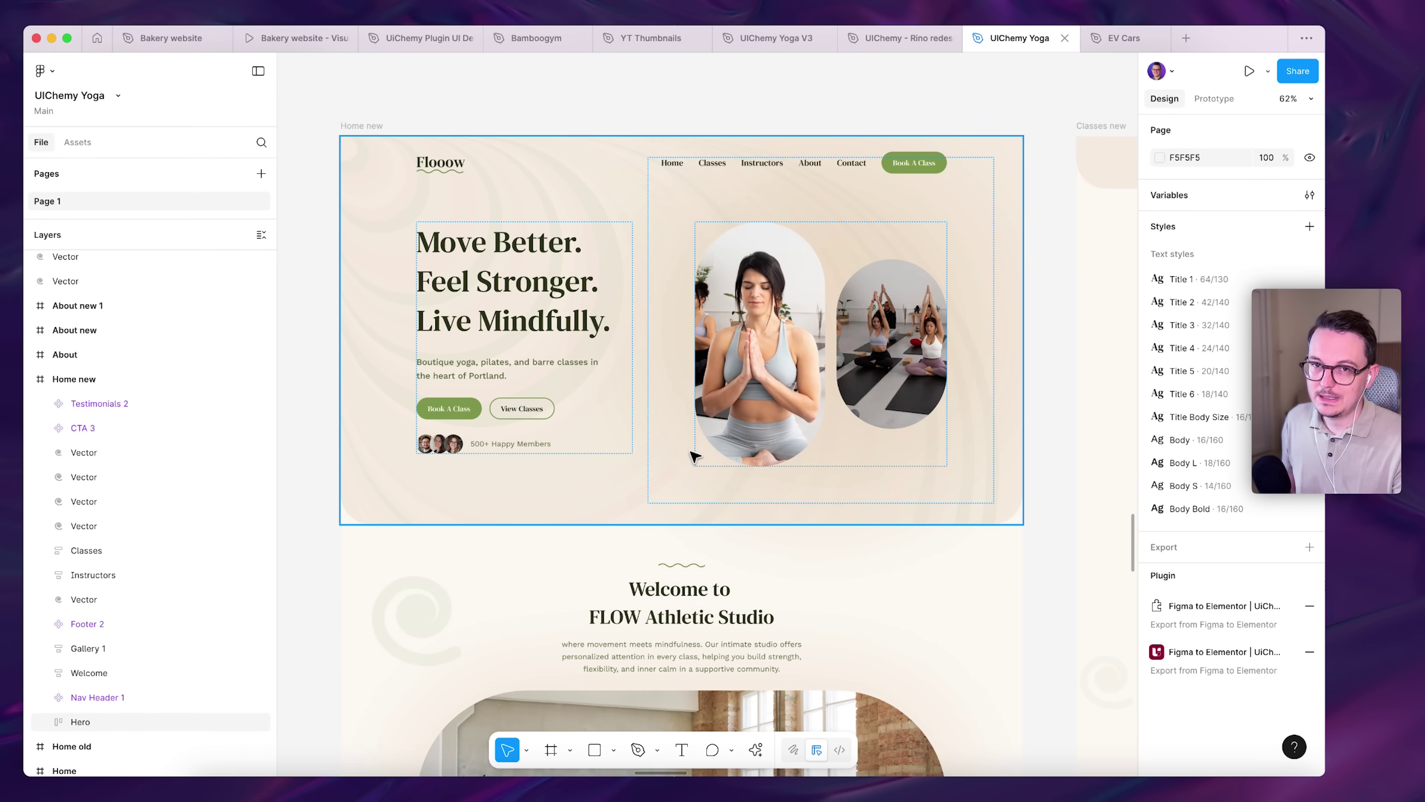
scroll(673, 449, "down", 6)
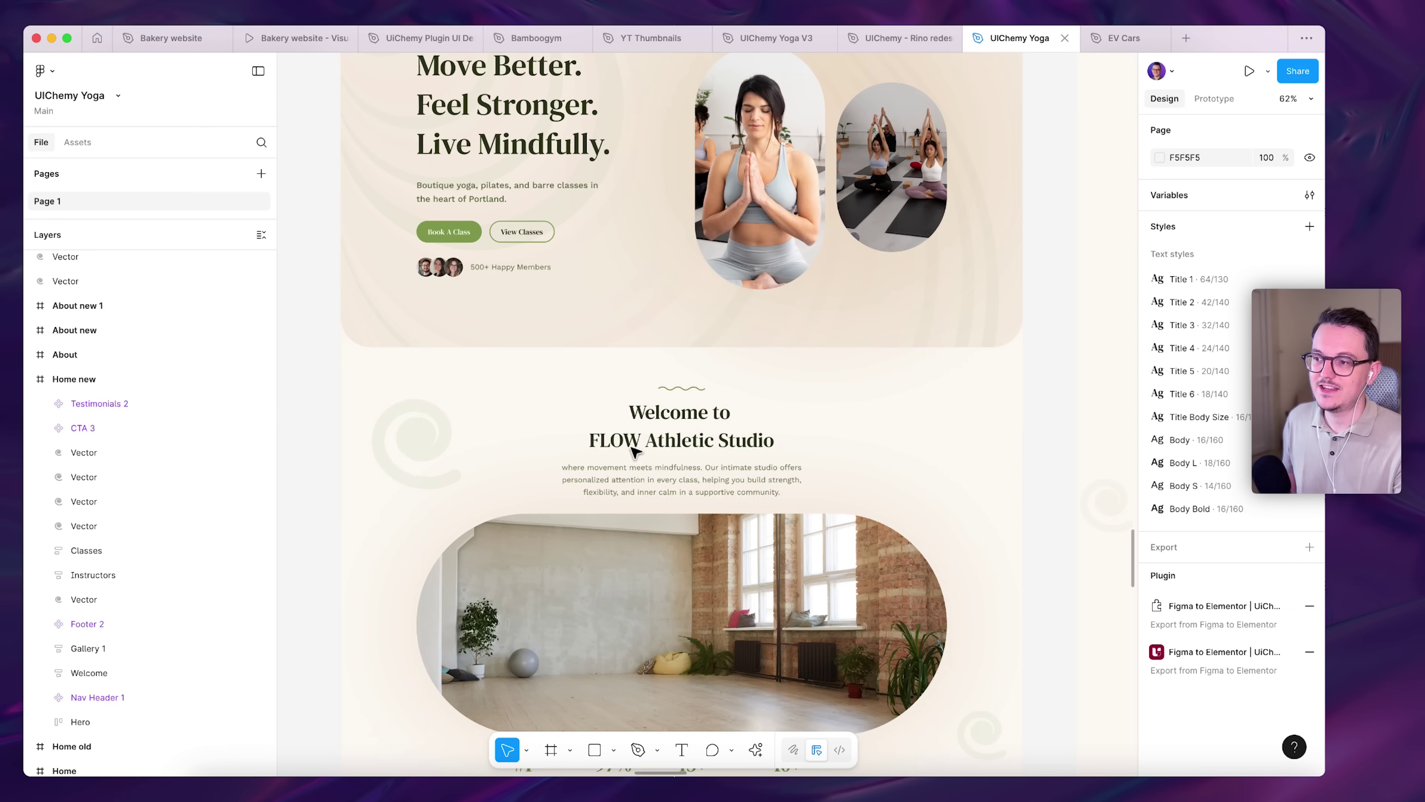
scroll(973, 458, "down", 8)
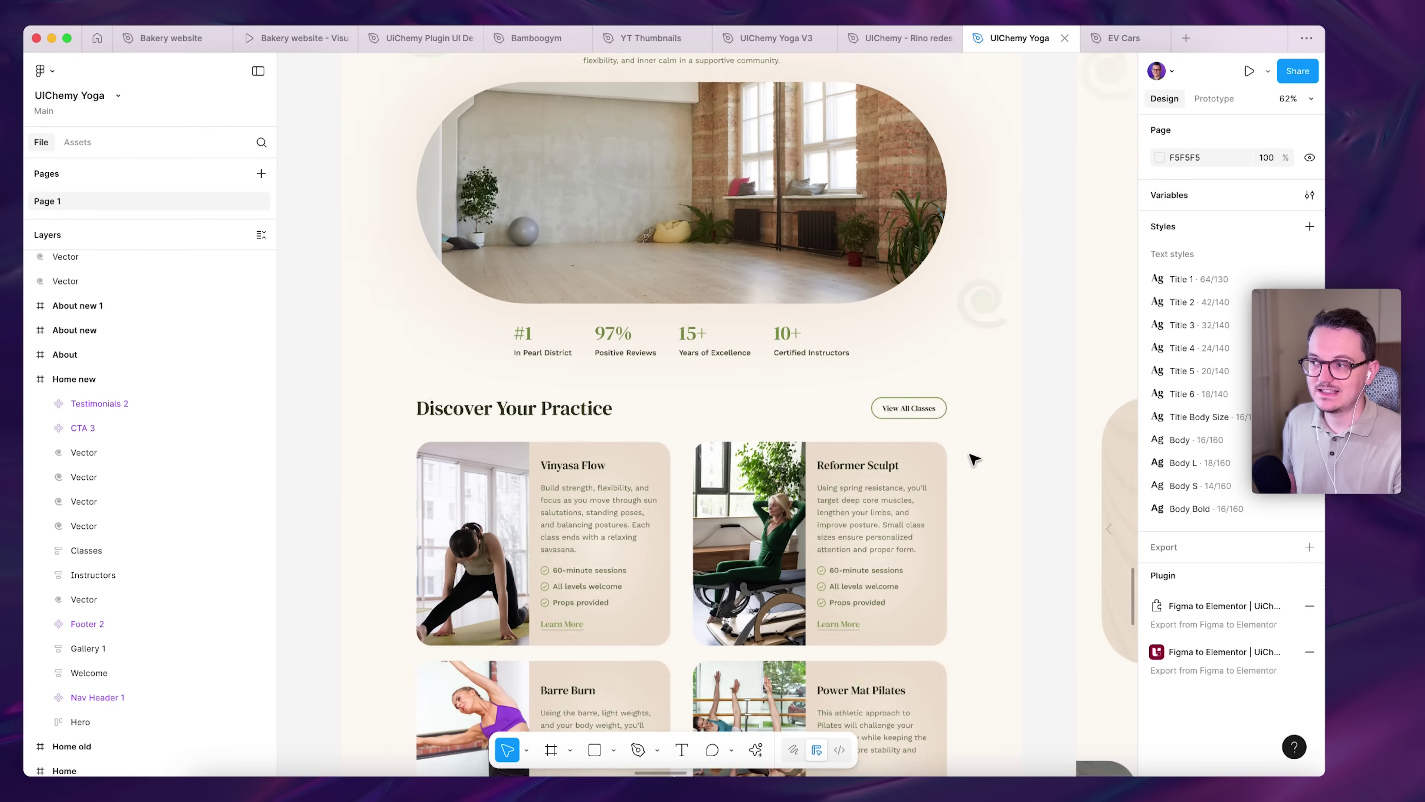
scroll(974, 459, "down", 7)
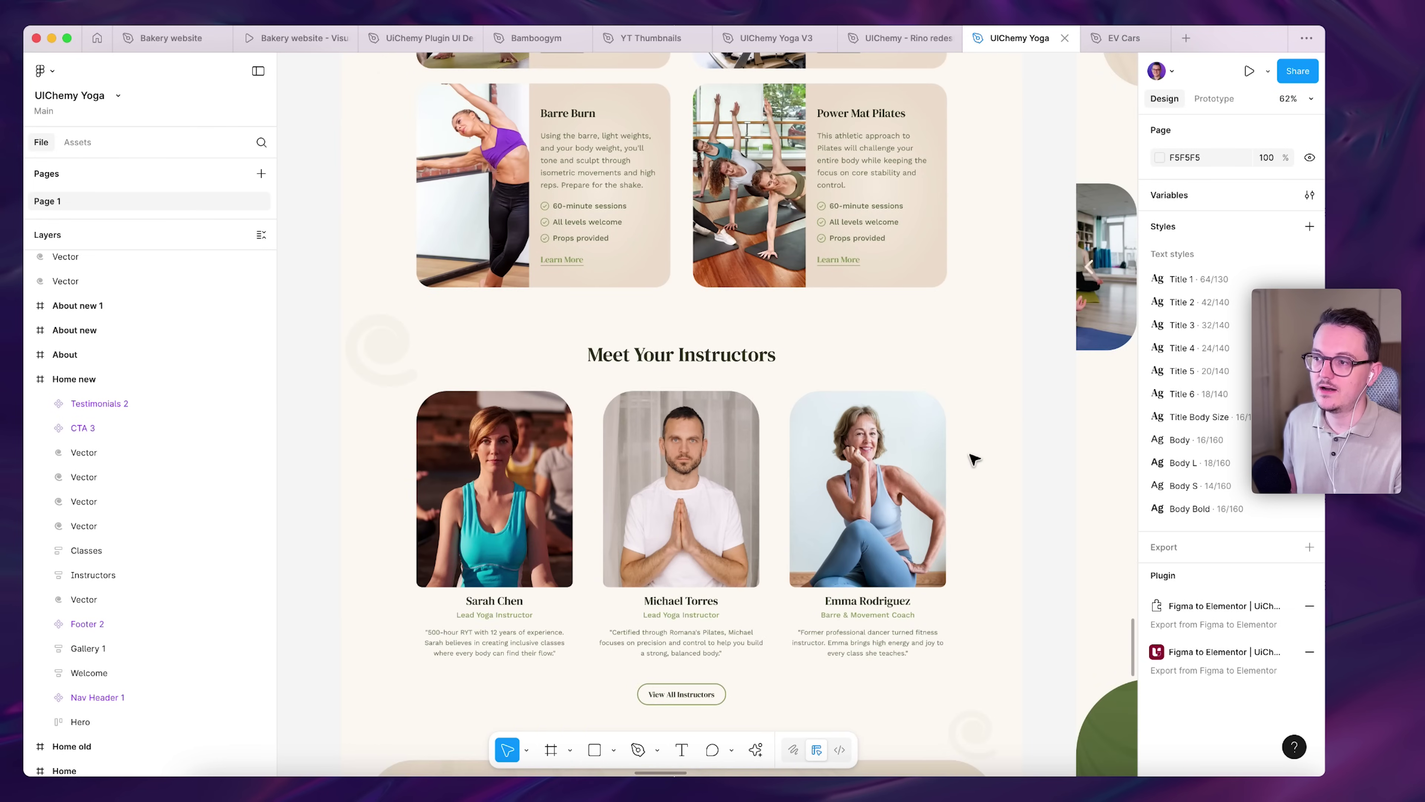
scroll(973, 459, "down", 4)
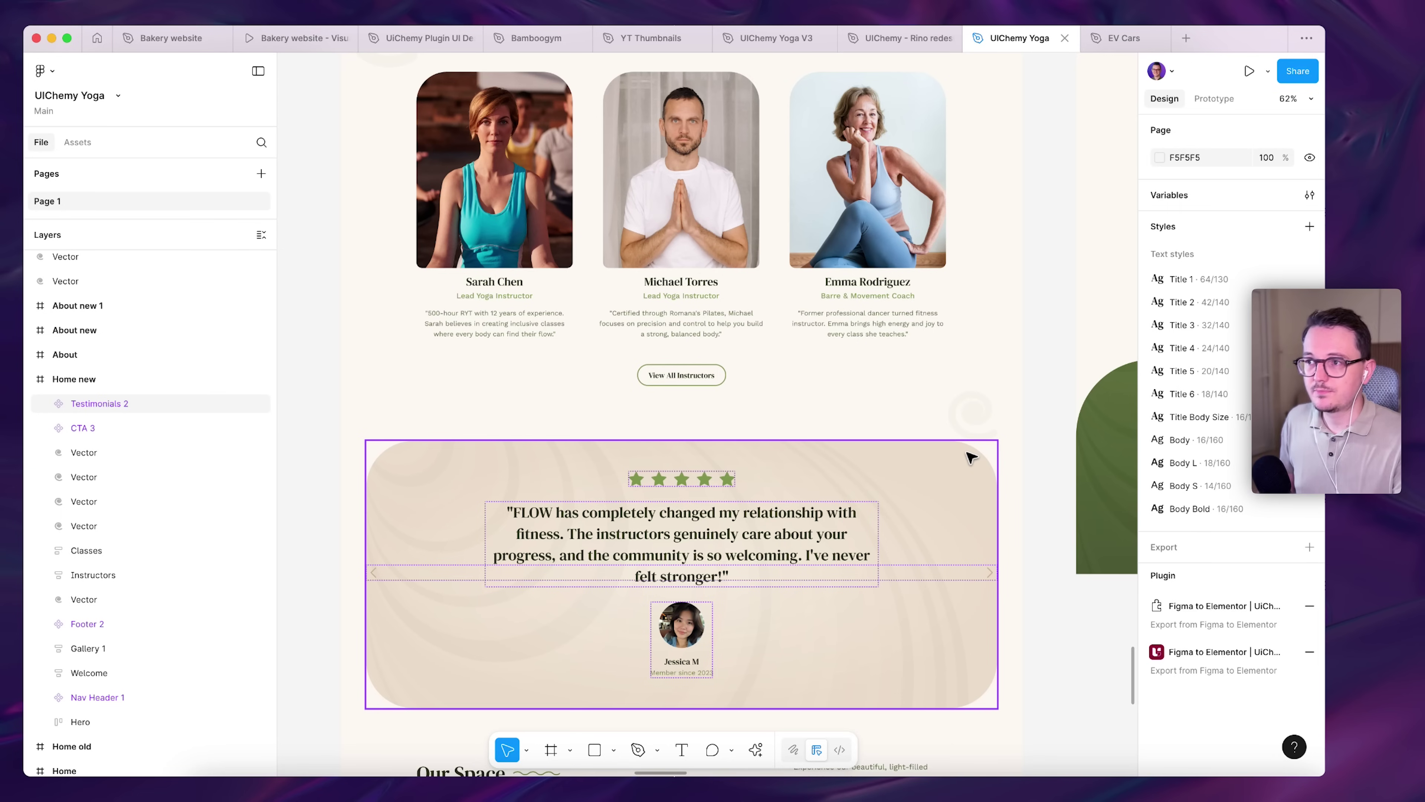
left_click(948, 429)
scroll(967, 442, "up", 7)
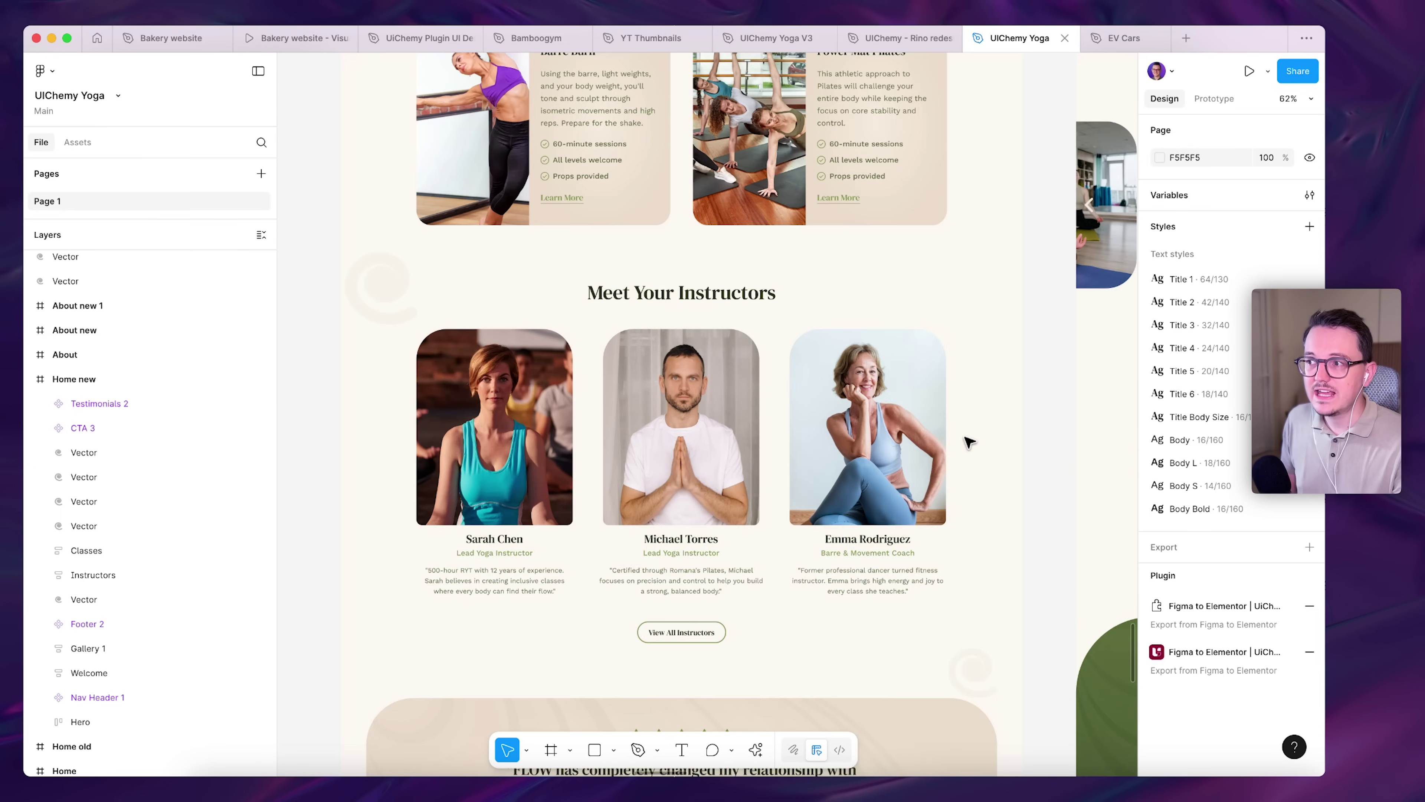
scroll(909, 498, "up", 15)
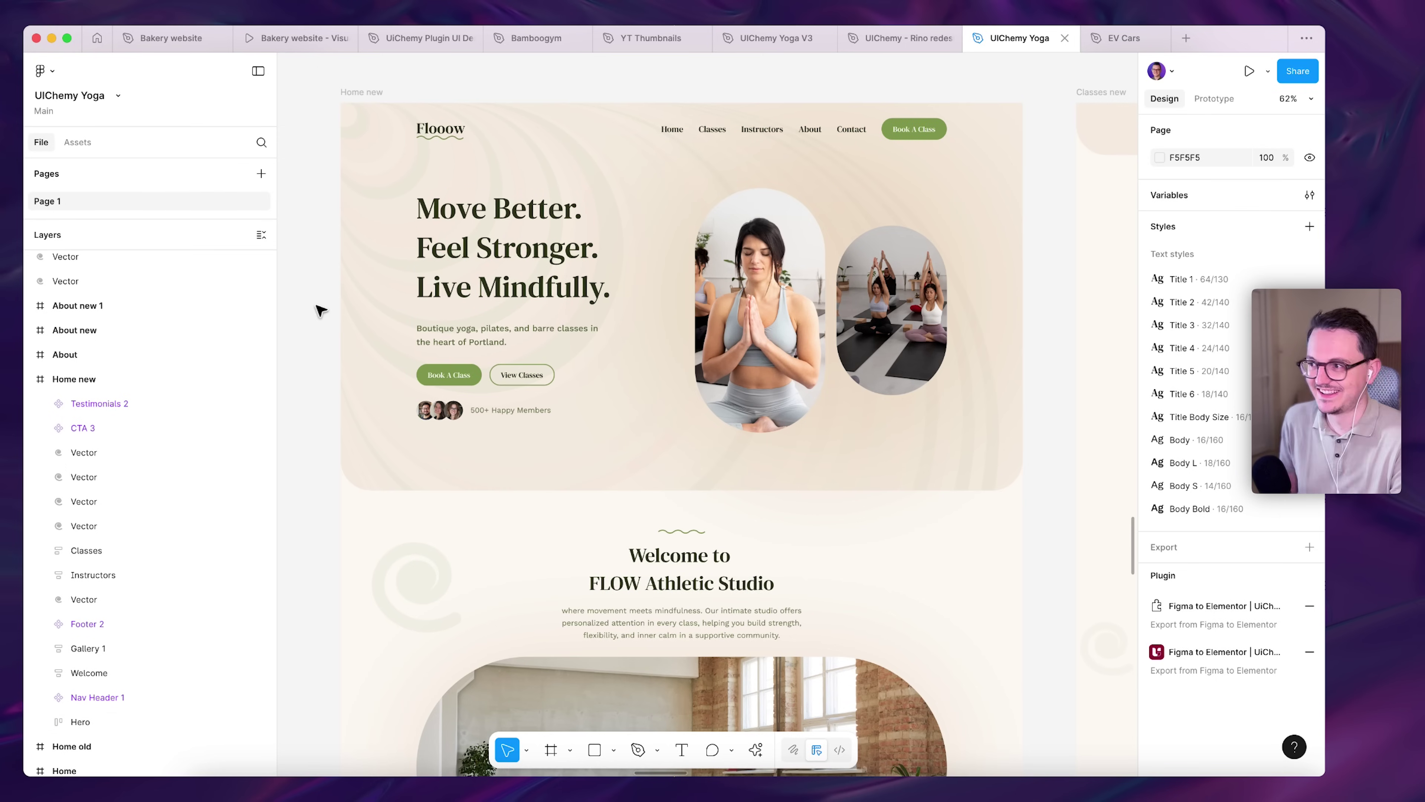
Pan across the yoga canvas to compare the Home new, Classes new and Instructors new frames.
scroll(318, 309, "down", 3)
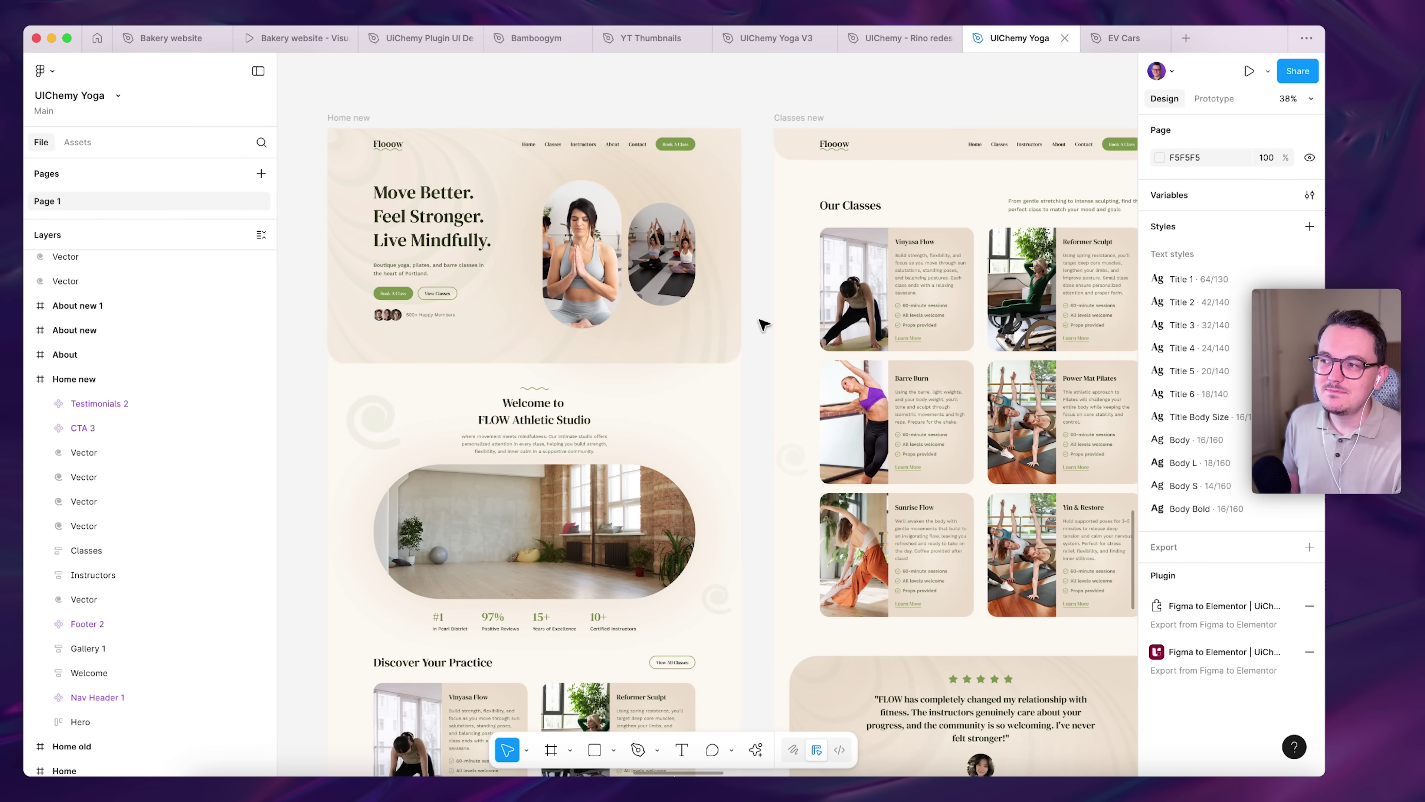
scroll(770, 293, "left", 1)
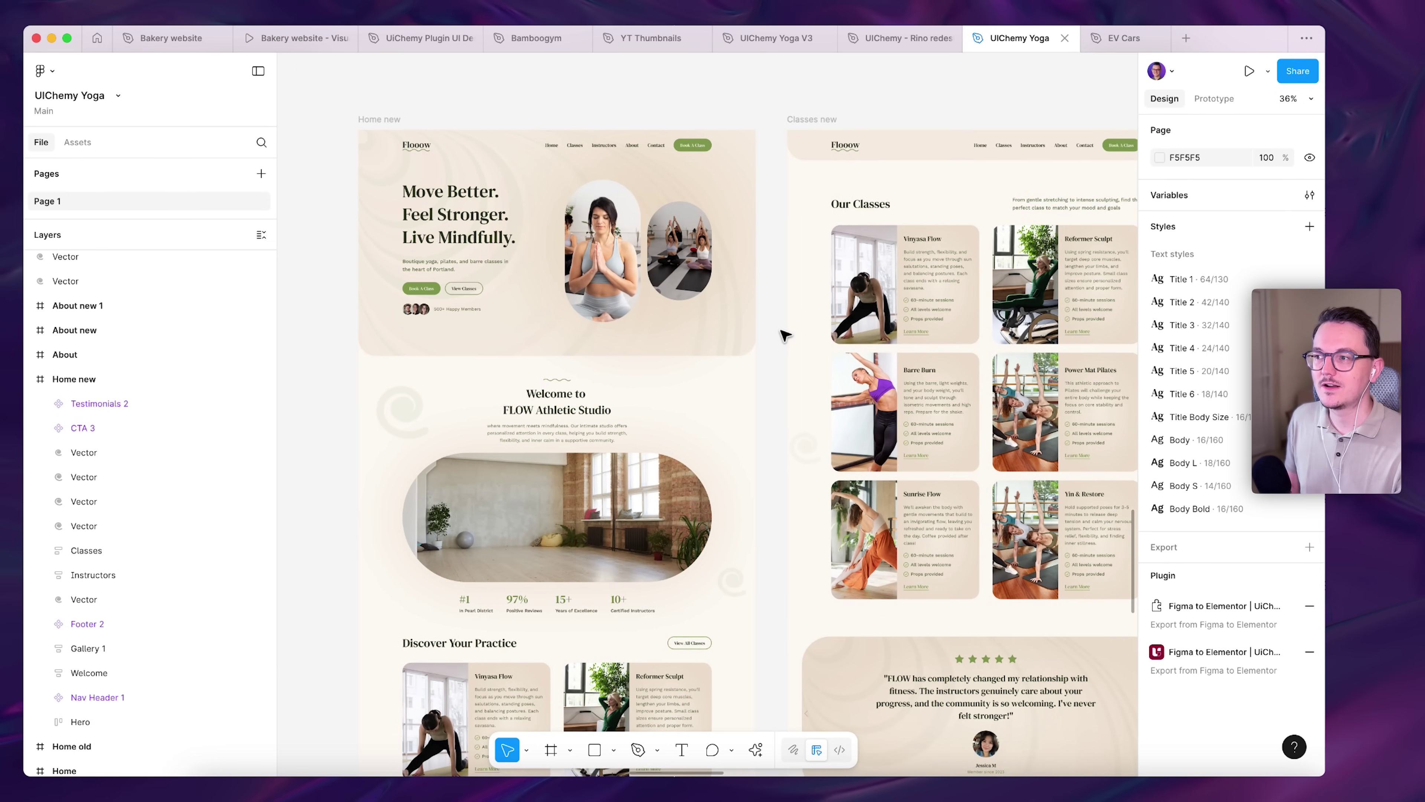
scroll(780, 328, "down", 2)
scroll(673, 324, "right", 4)
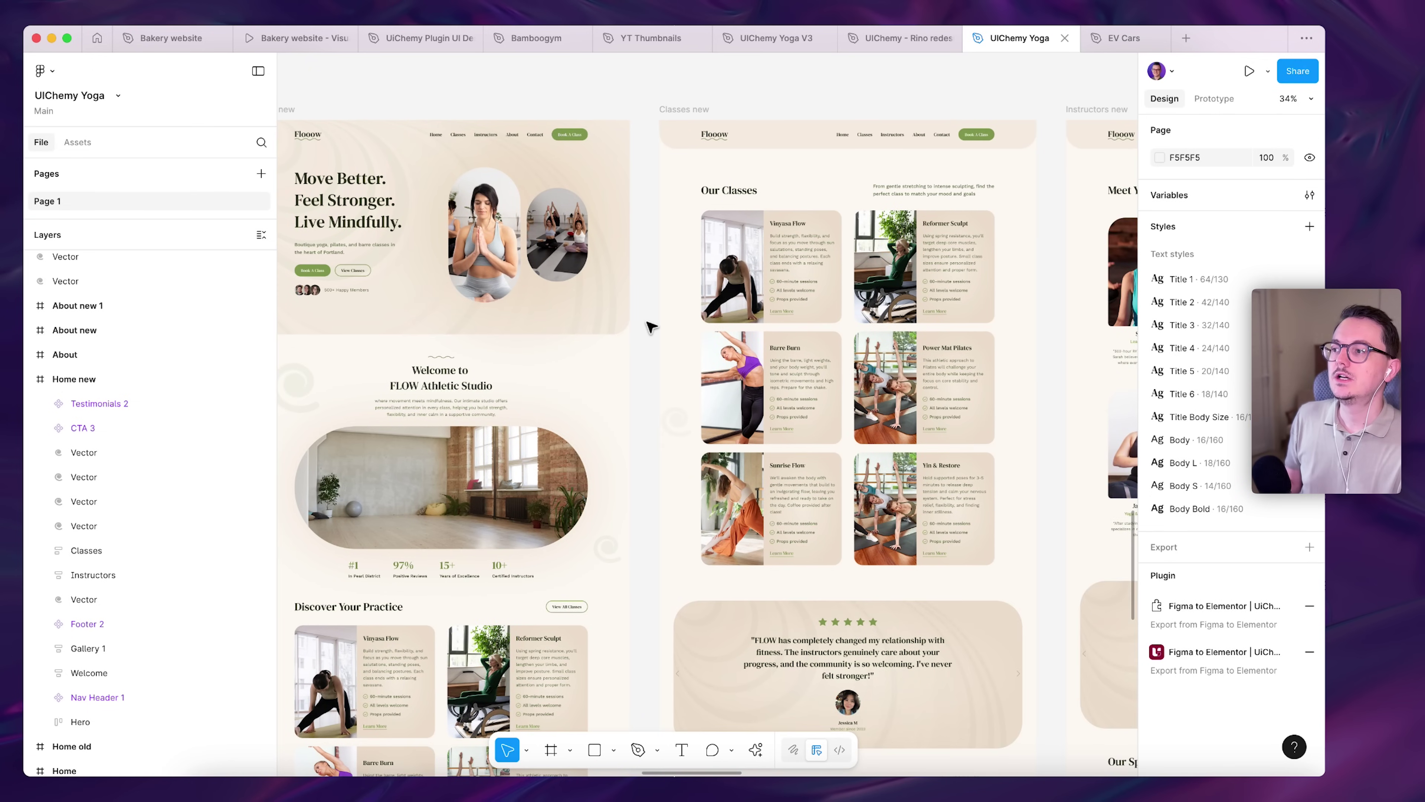
scroll(642, 418, "up", 2)
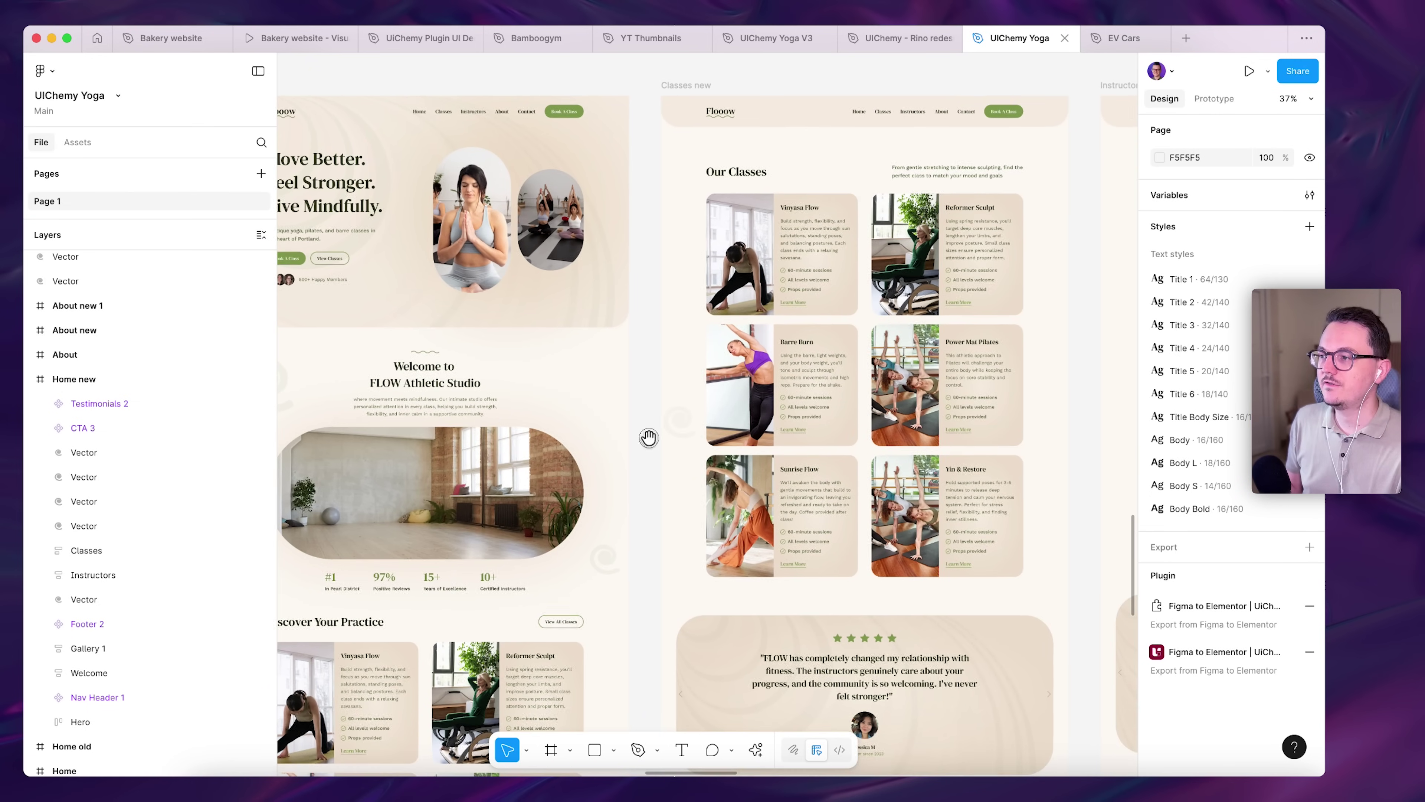
left_click_drag(646, 436, 473, 448)
left_click_drag(913, 328, 796, 330)
key("ctrl+shift+Tab")
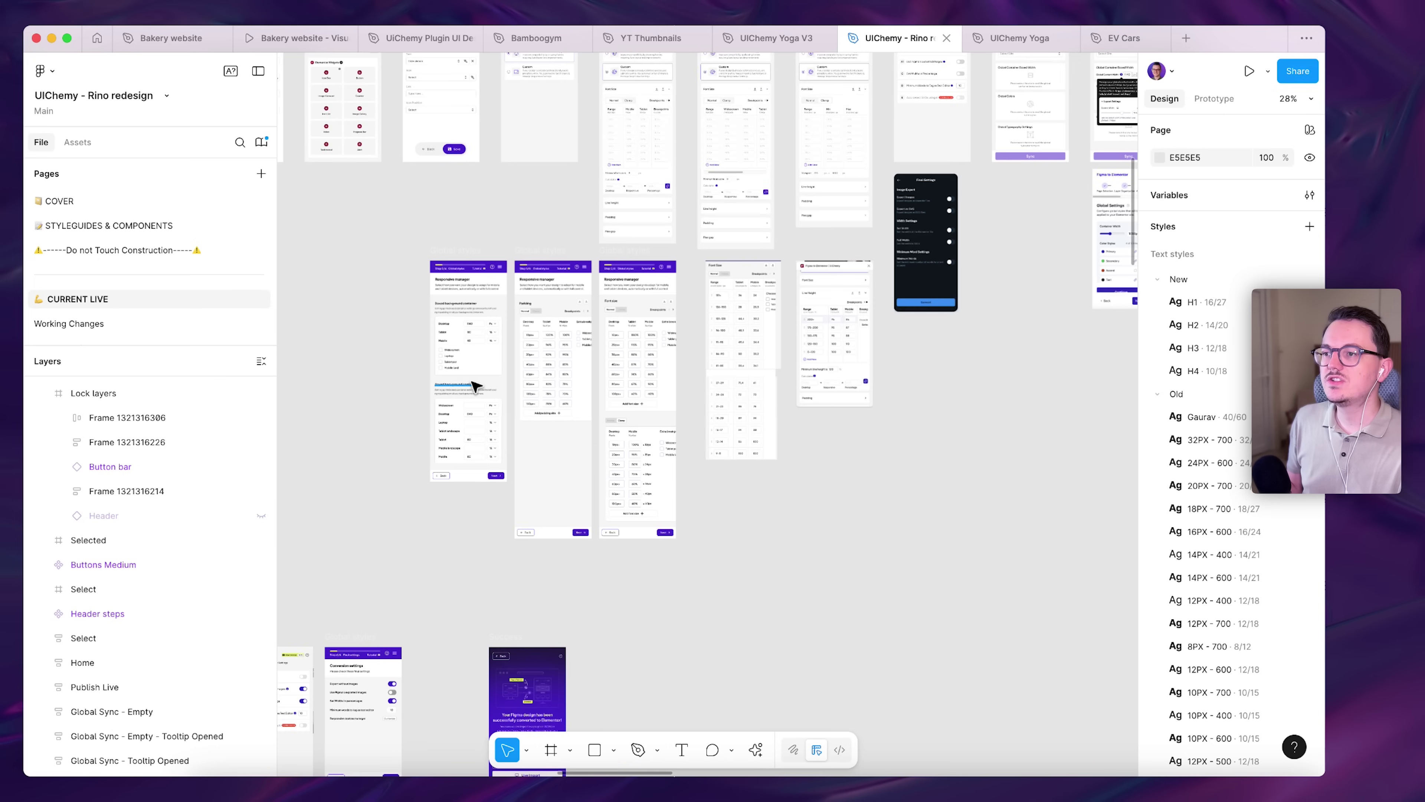
scroll(399, 381, "up", 5)
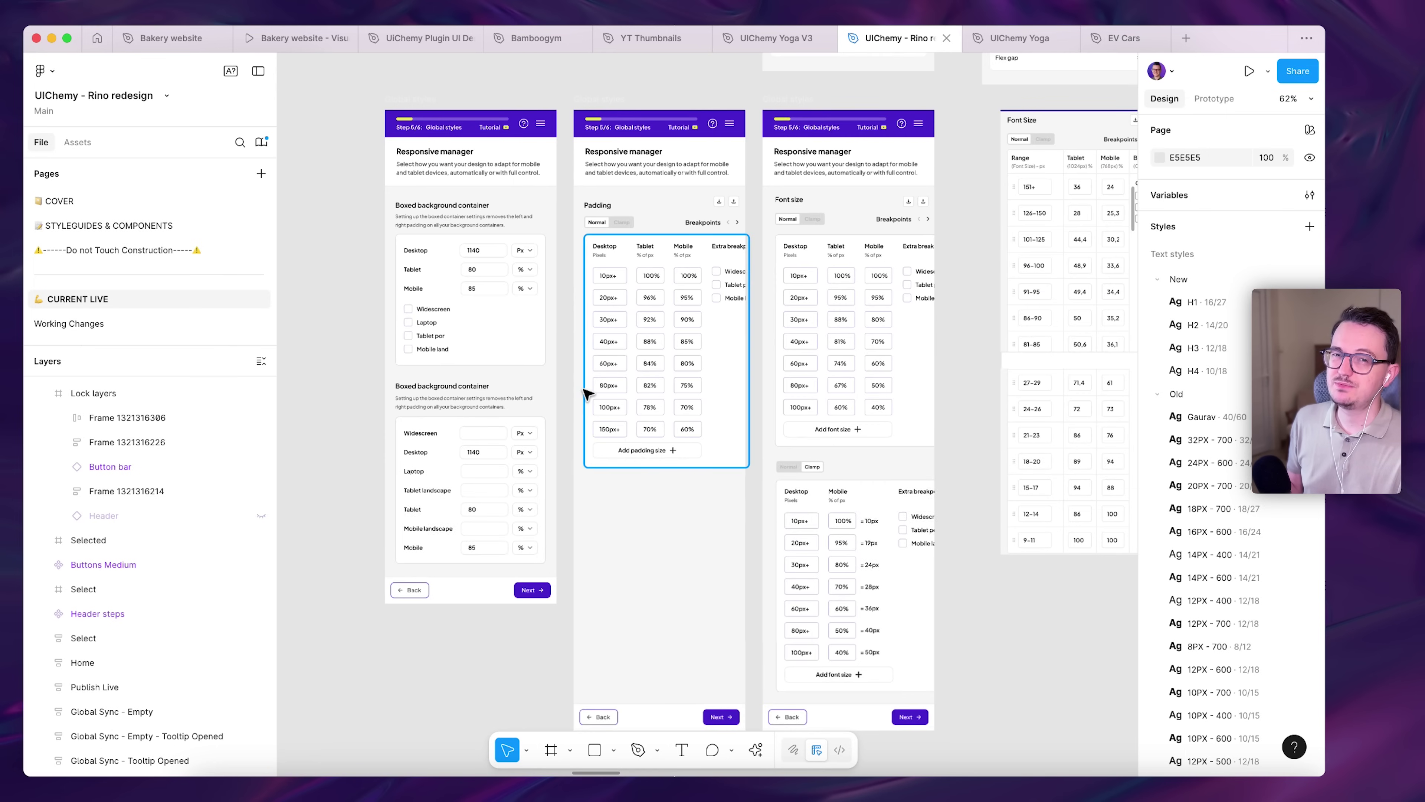
scroll(363, 315, "up", 2)
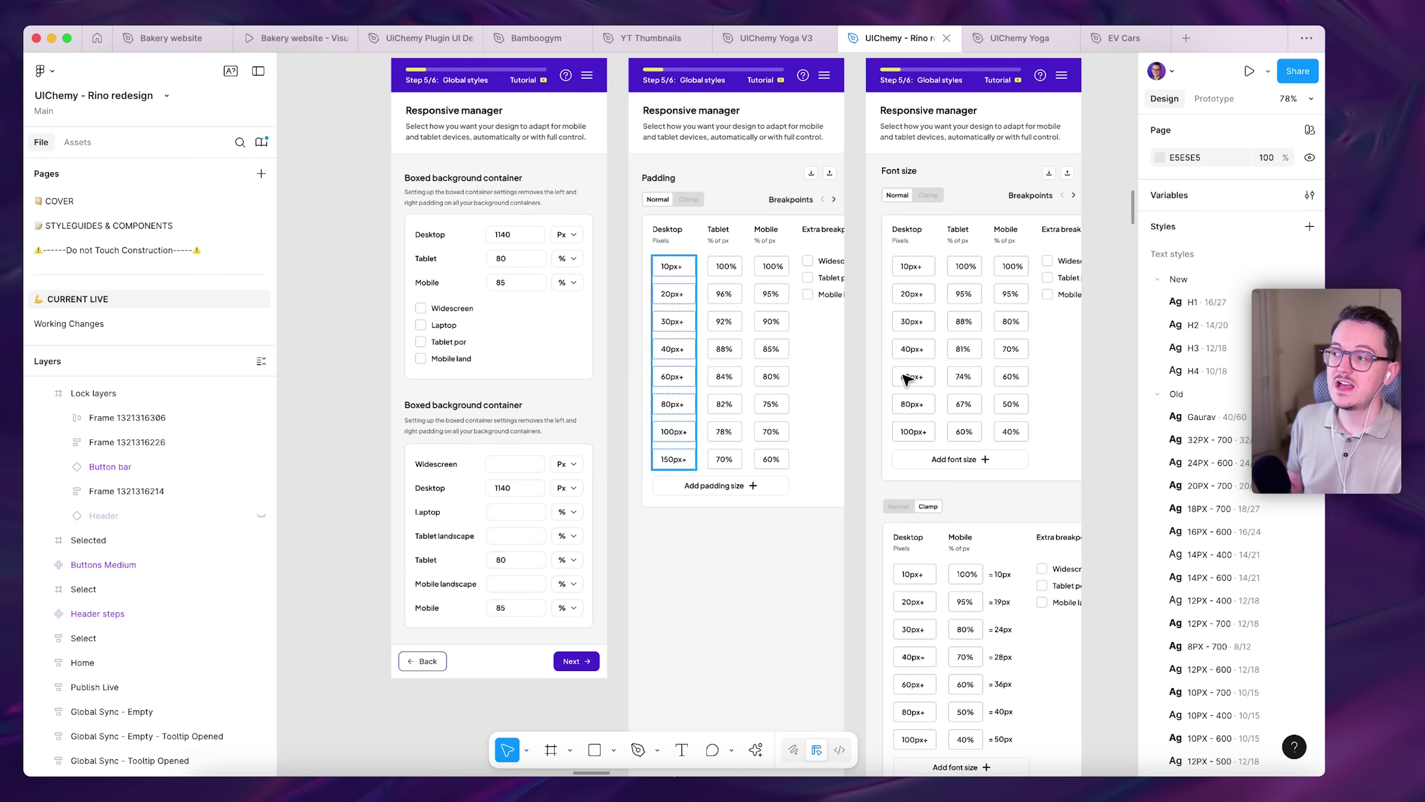
scroll(1099, 273, "up", 2)
scroll(1099, 273, "right", 2)
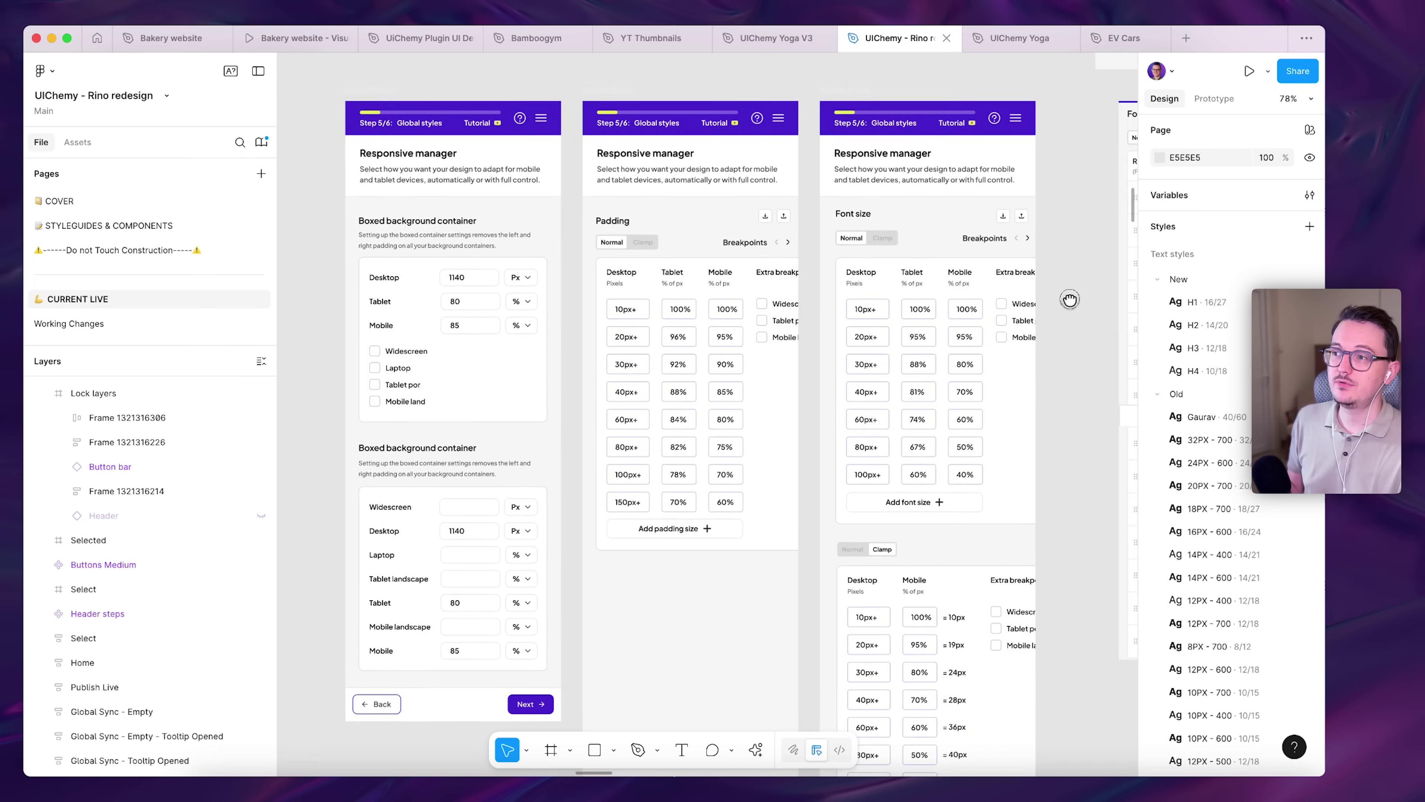
left_click_drag(1101, 273, 908, 214)
scroll(596, 312, "down", 4)
scroll(597, 312, "left", 3)
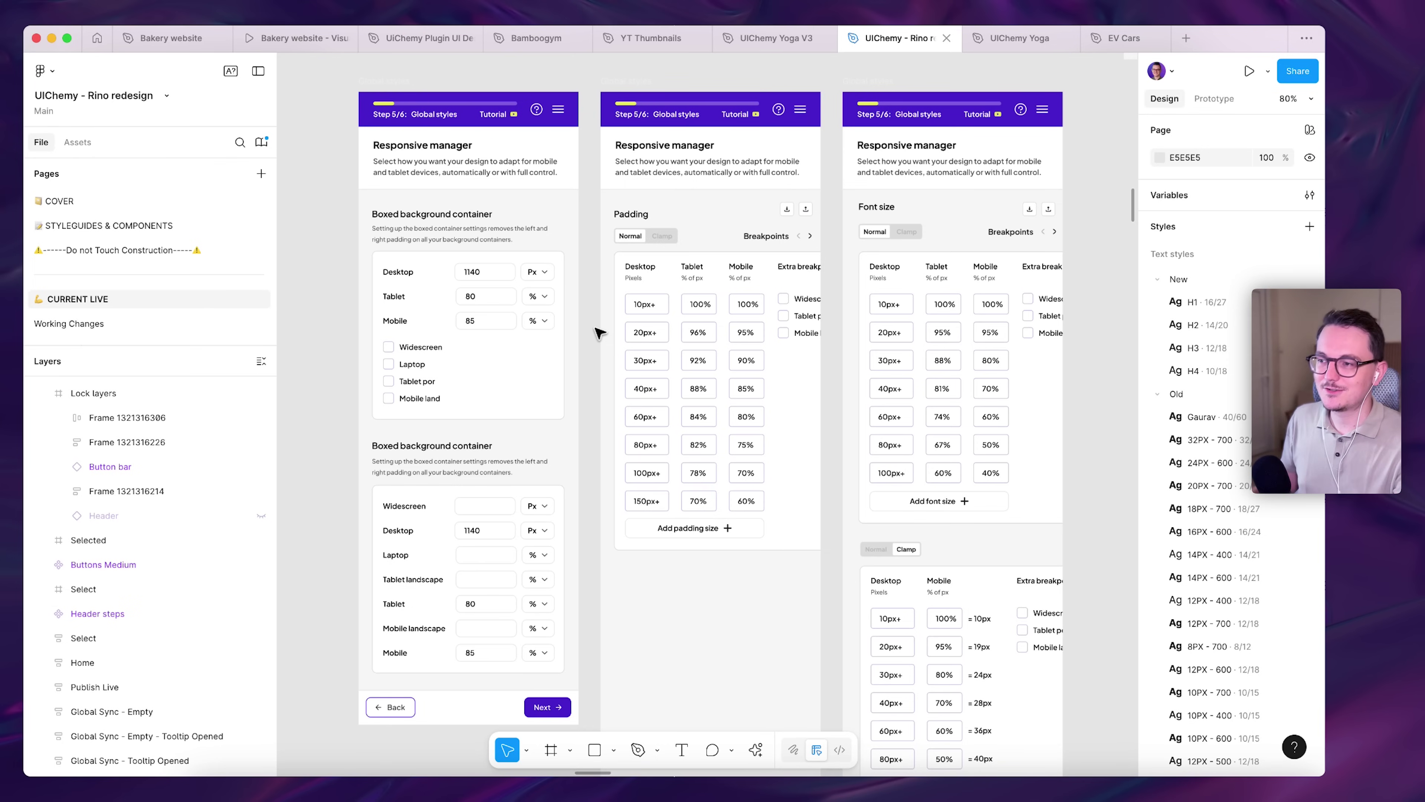
scroll(599, 332, "down", 5)
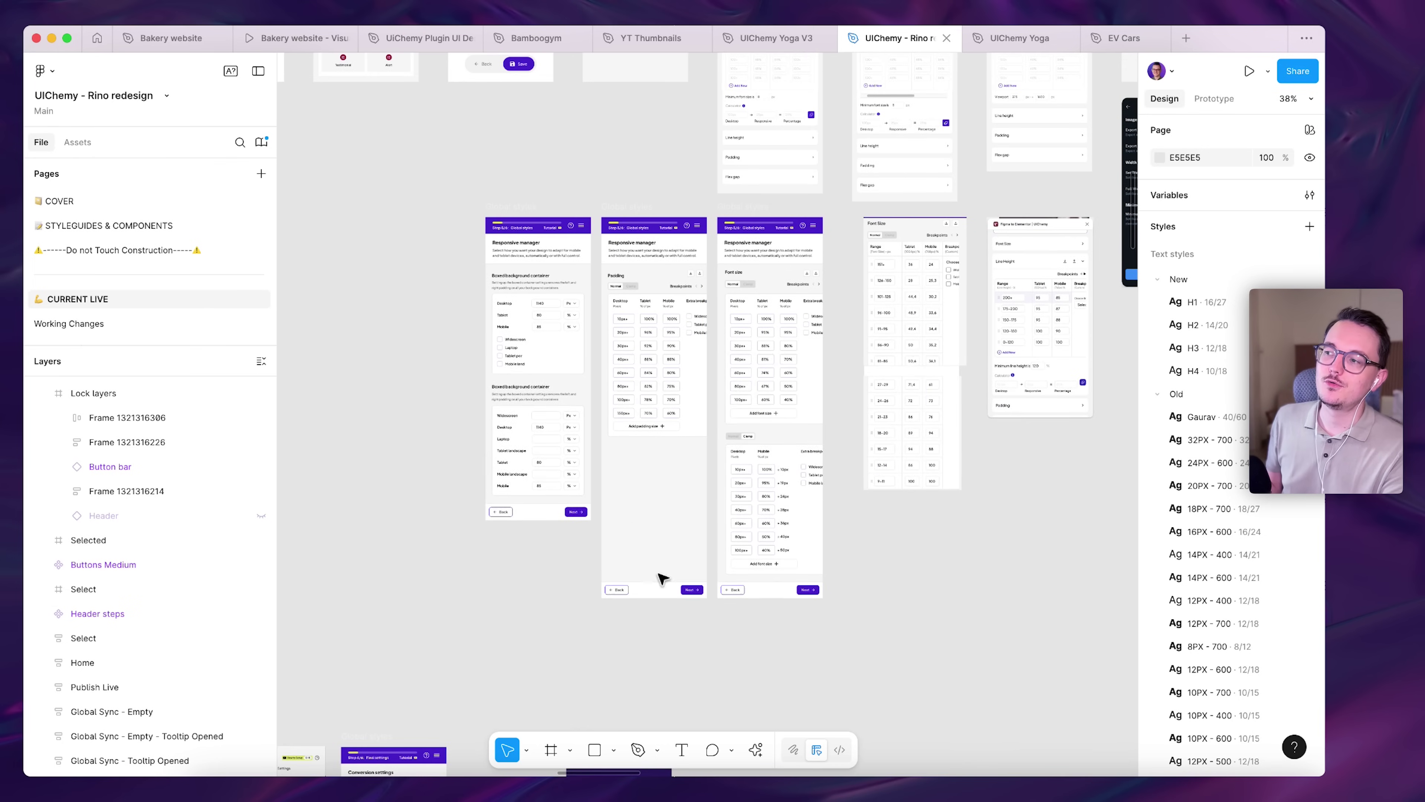
scroll(823, 499, "down", 1)
scroll(823, 499, "down", 1)
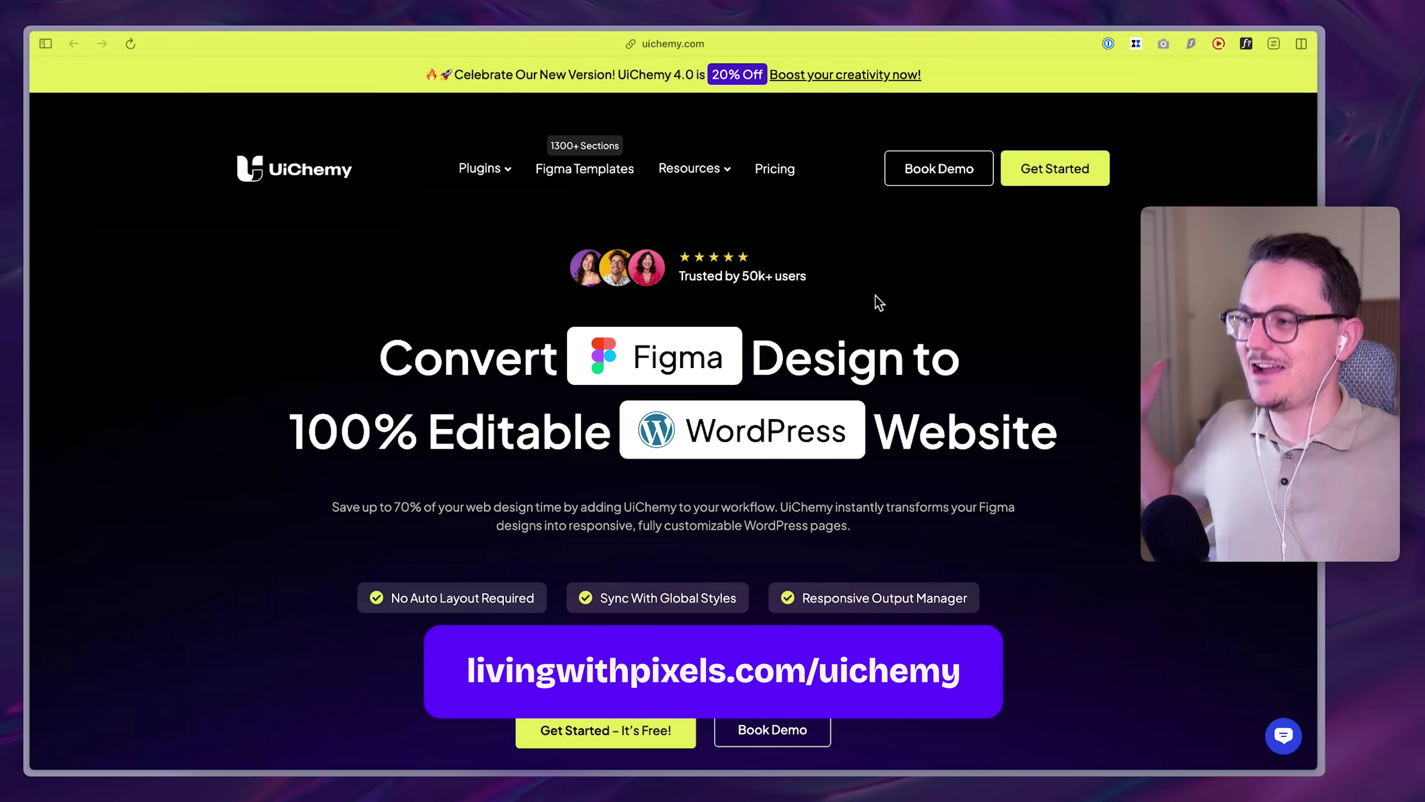
left_click_drag(879, 303, 954, 393)
left_click(318, 360)
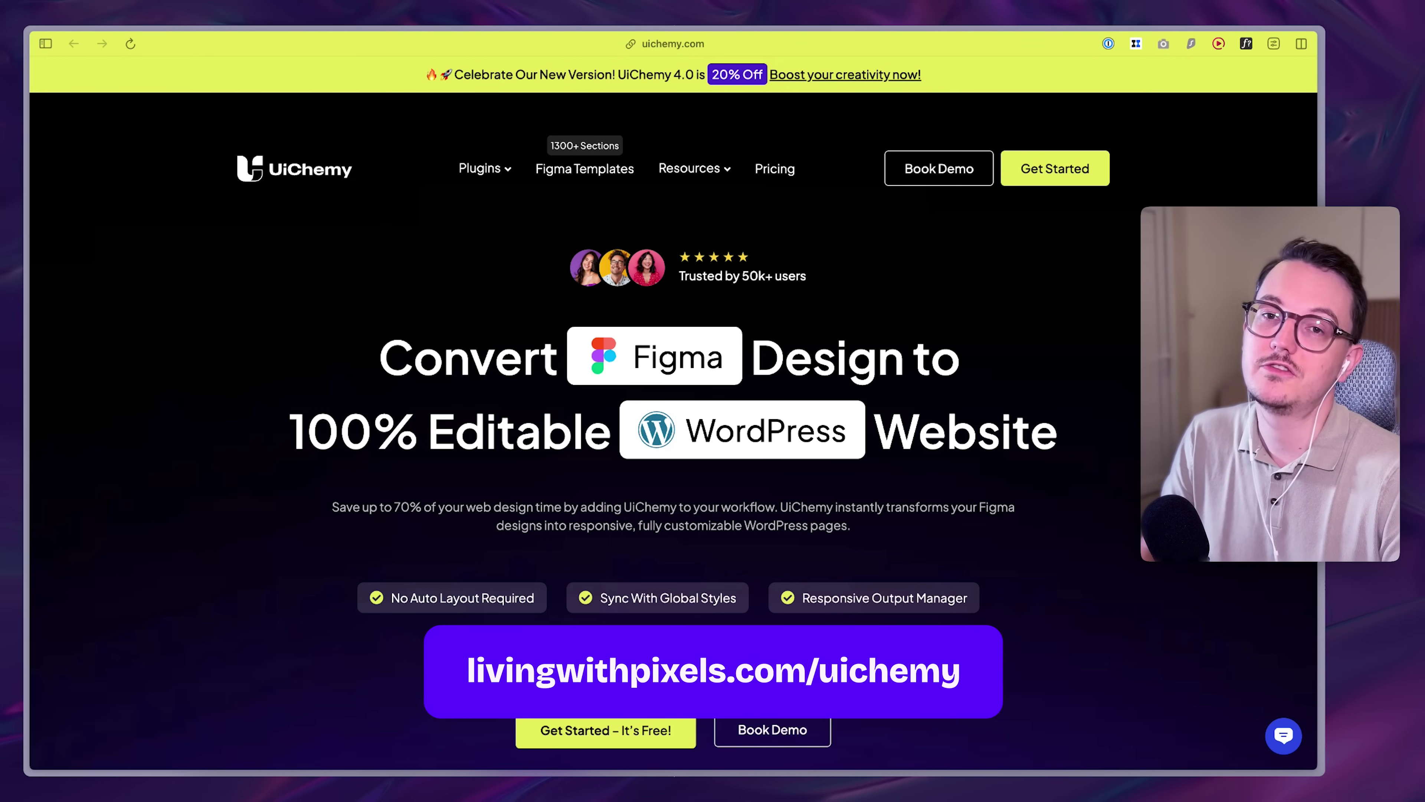
left_click_drag(678, 263, 1075, 456)
left_click(1087, 461)
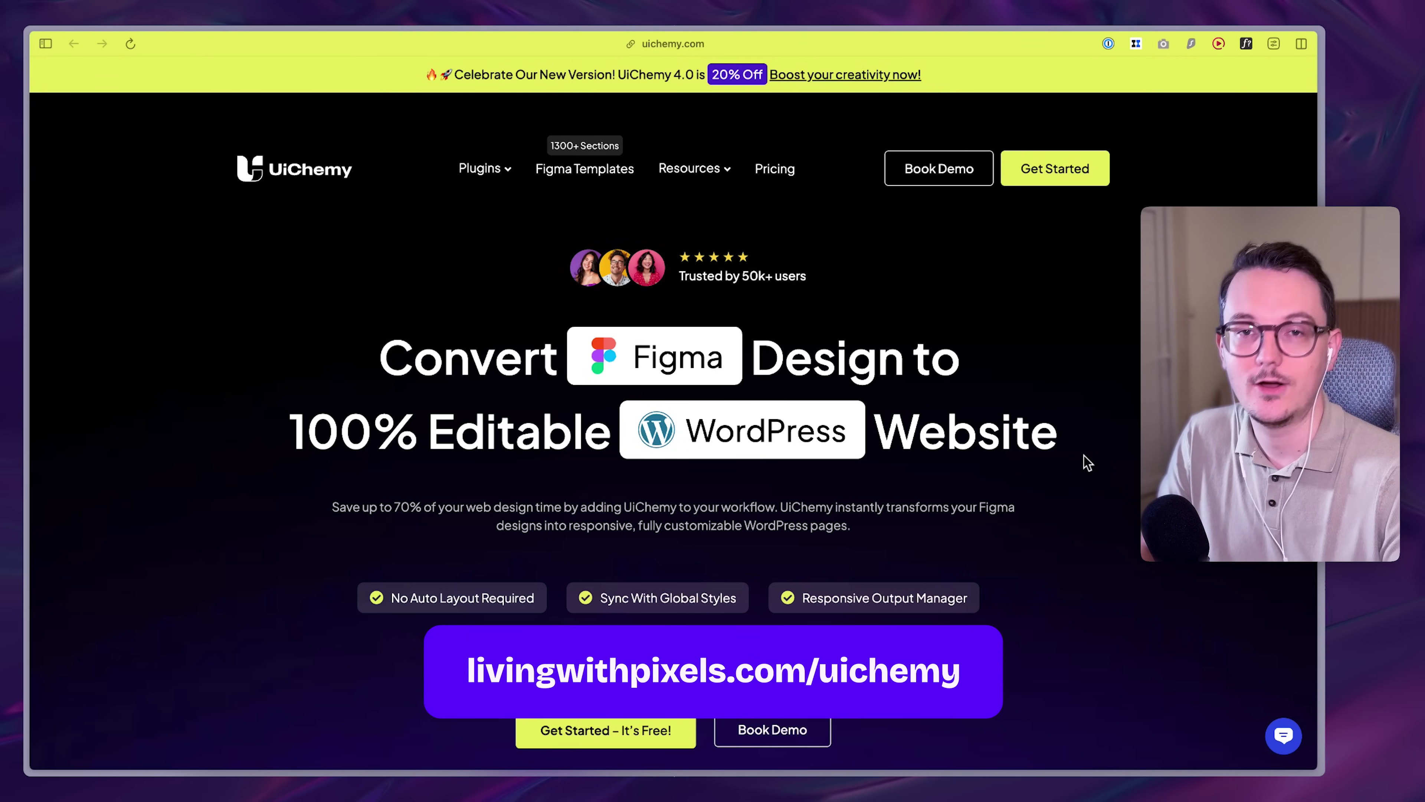